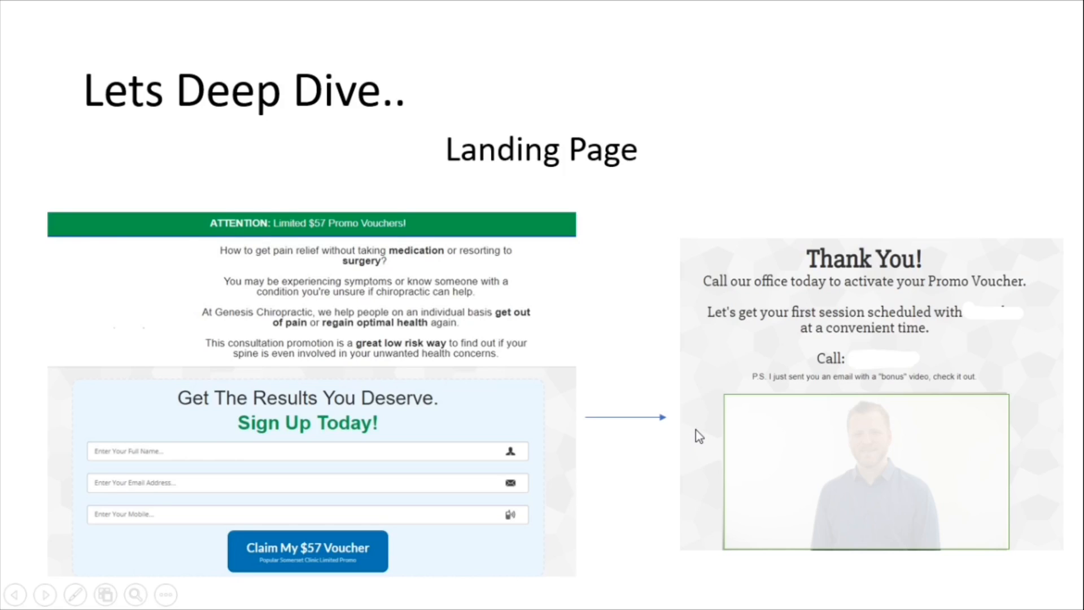
{"action": "key", "text": "Right"}
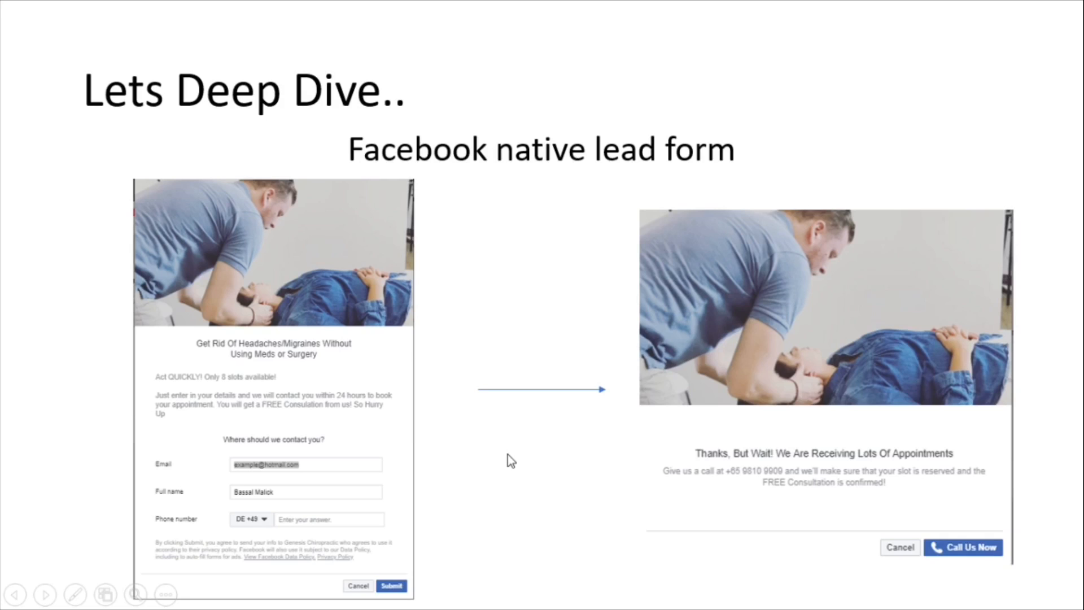
{"action": "key", "text": "Right"}
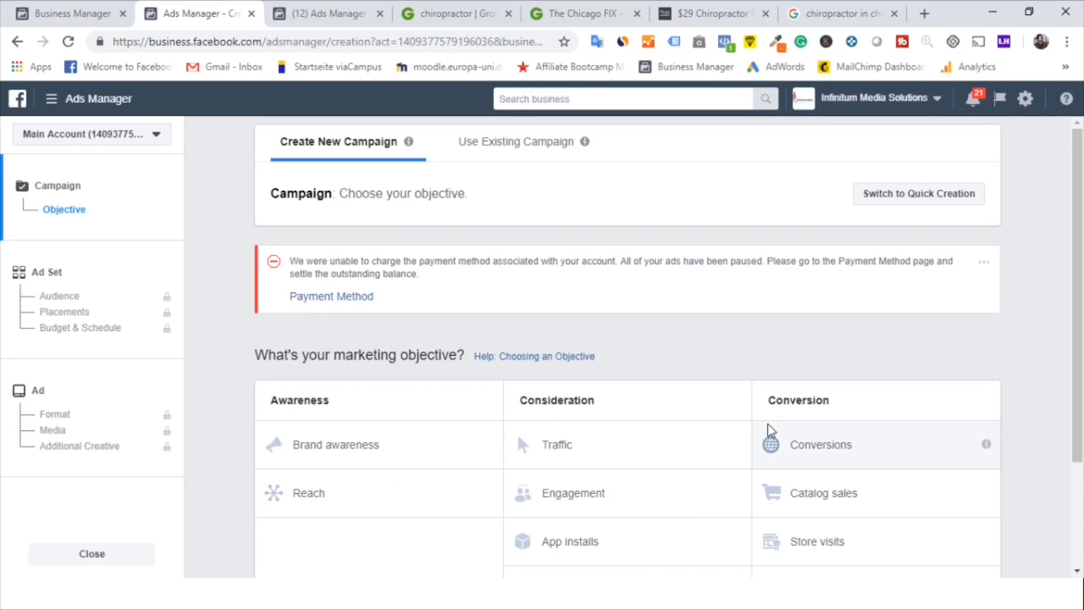
Choose Conversions as the campaign's marketing objective and continue to the ad set settings
{"action": "scroll", "coordinate": [770, 438], "scroll_direction": "down", "scroll_amount": 2}
{"action": "scroll", "coordinate": [813, 346], "scroll_direction": "down", "scroll_amount": 1}
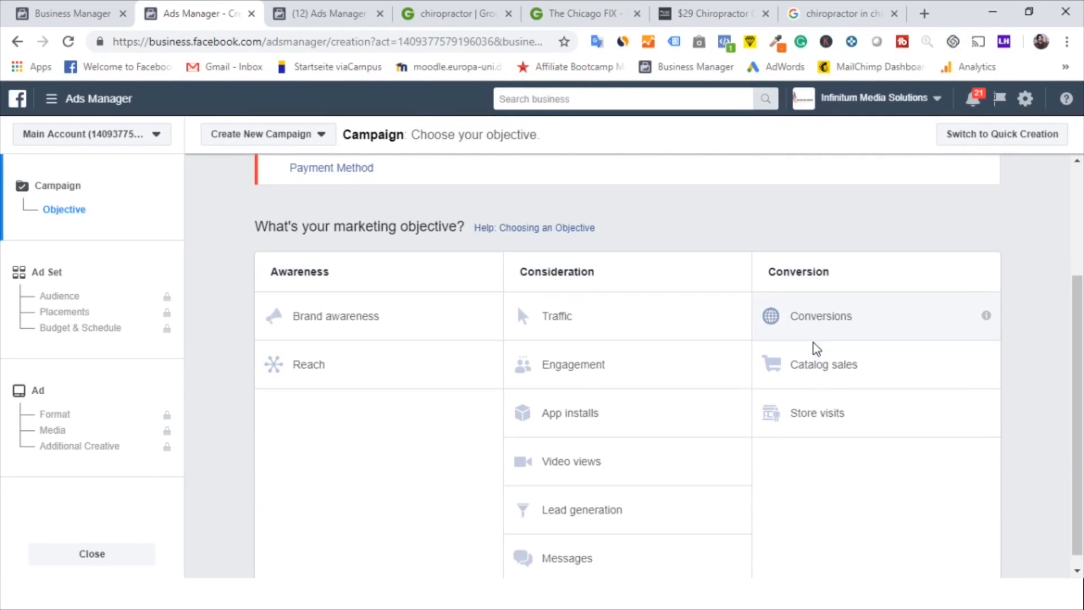
{"action": "left_click", "coordinate": [822, 315]}
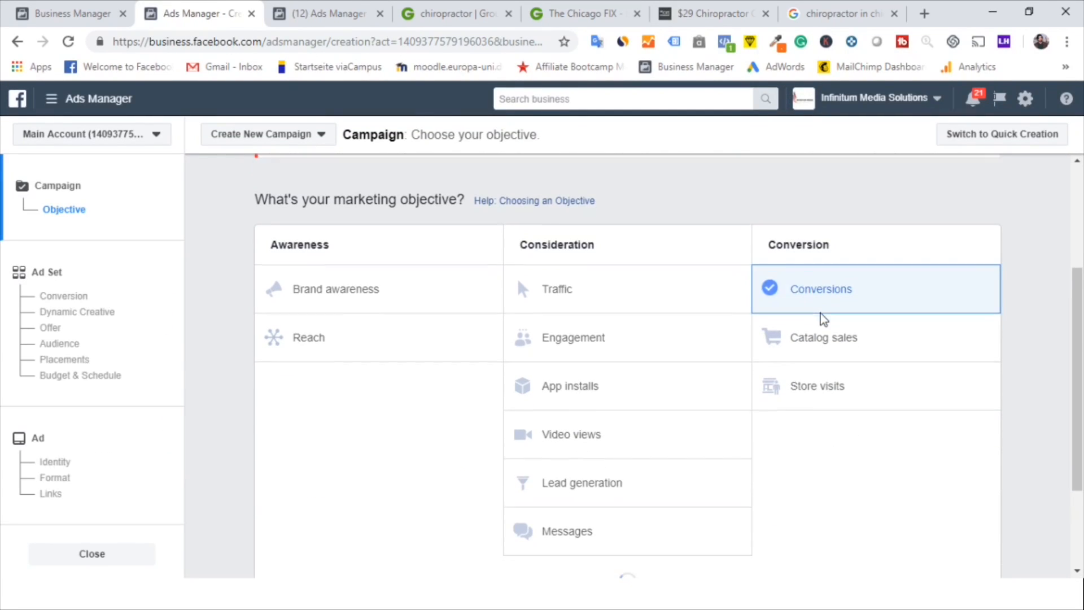
{"action": "scroll", "coordinate": [824, 319], "scroll_direction": "up", "scroll_amount": 1}
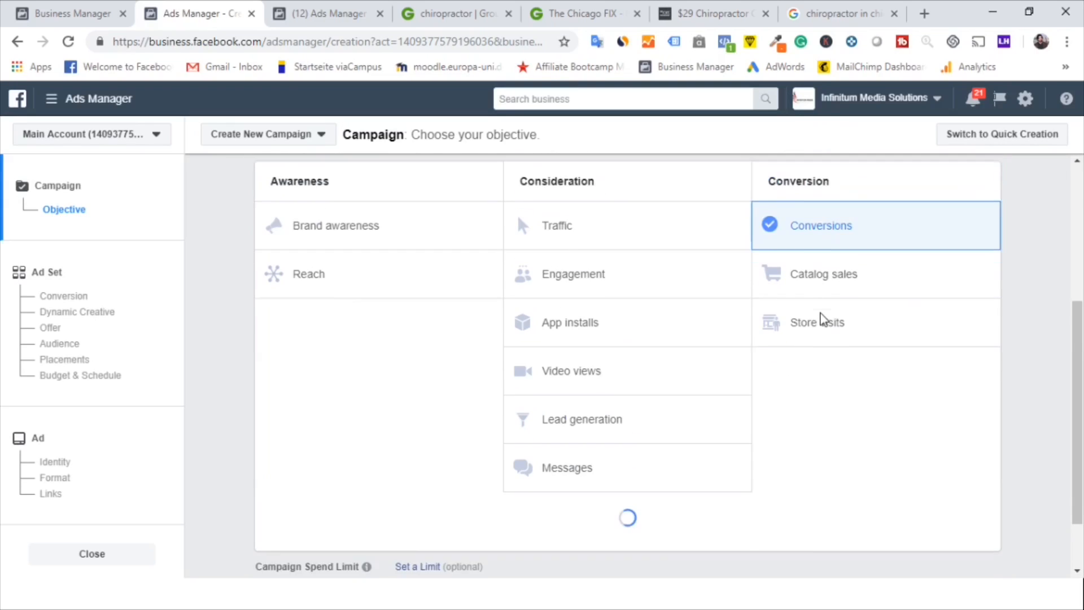
{"action": "scroll", "coordinate": [824, 319], "scroll_direction": "down", "scroll_amount": 1}
{"action": "scroll", "coordinate": [821, 316], "scroll_direction": "down", "scroll_amount": 5}
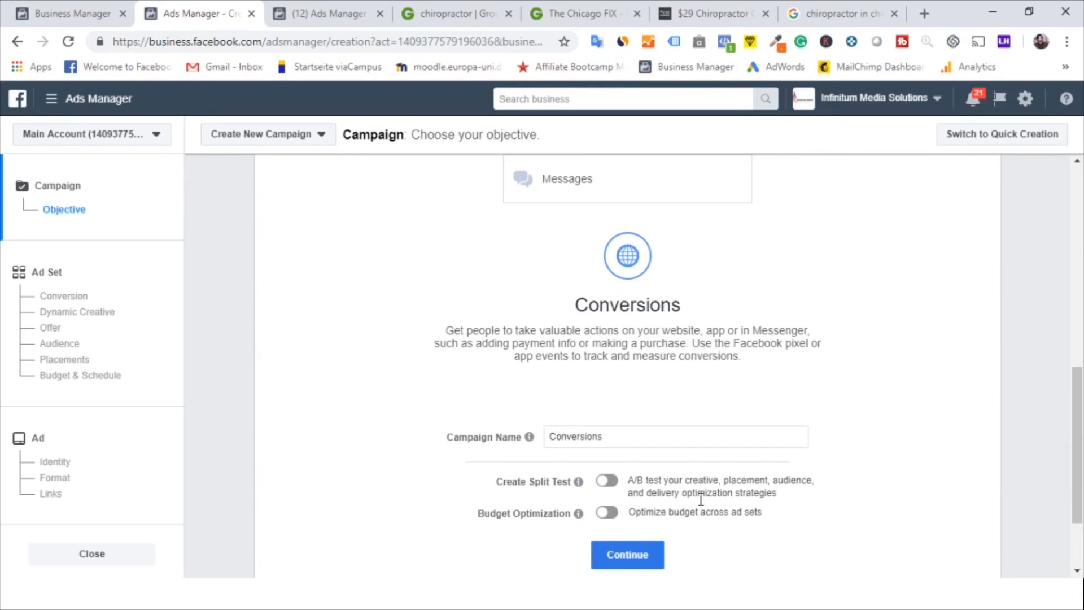
{"action": "left_click", "coordinate": [657, 553]}
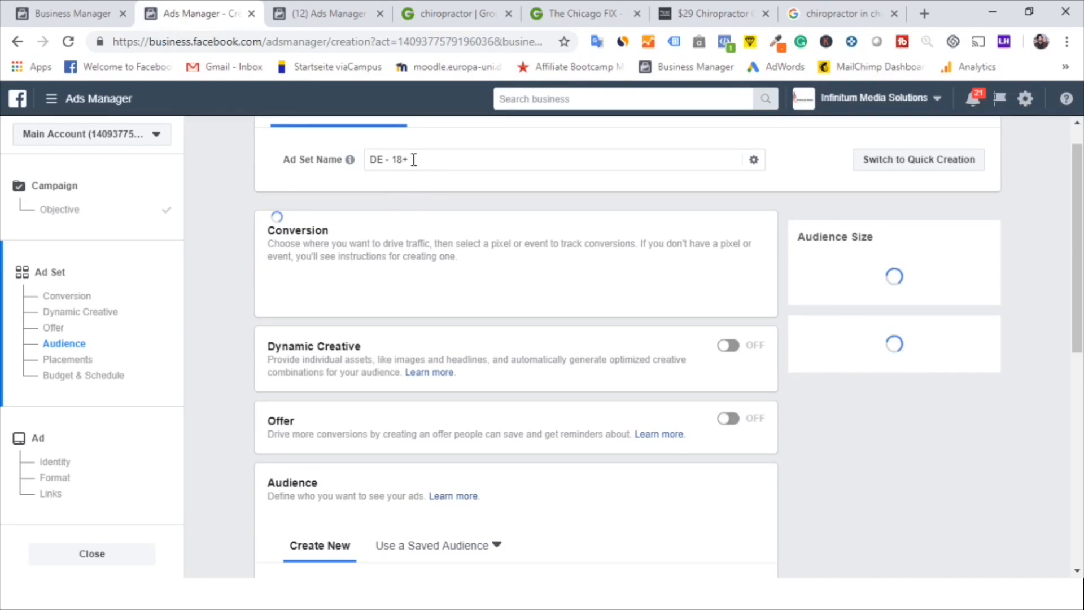
Rename the ad set to chicago | m/f | fb+insta
{"action": "left_click", "coordinate": [413, 161]}
{"action": "key", "text": "ctrl+a"}
{"action": "type", "text": "chicago"}
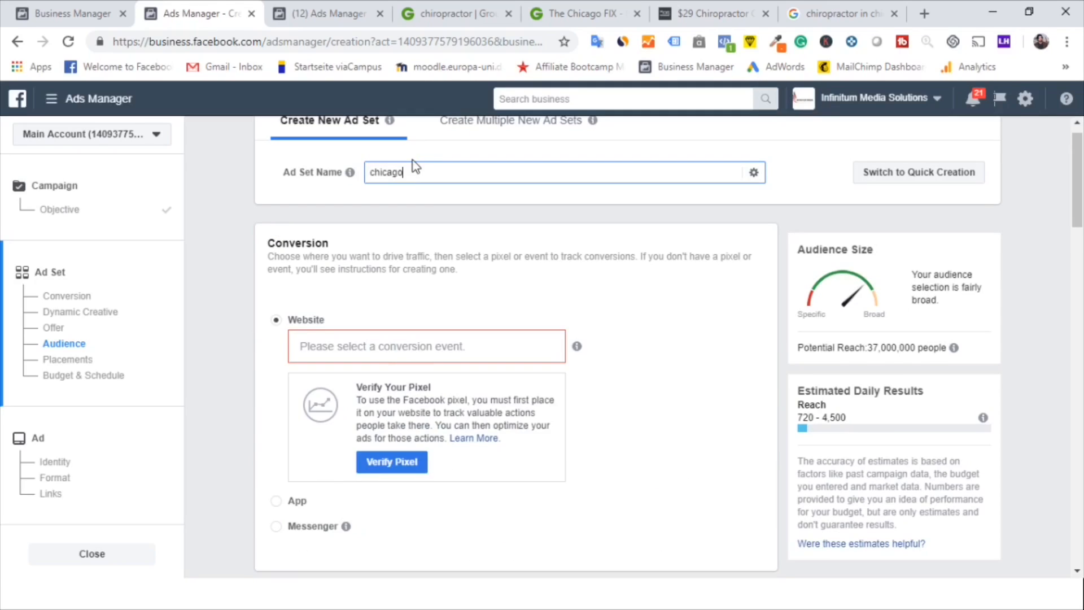
{"action": "type", "text": " | mf "}
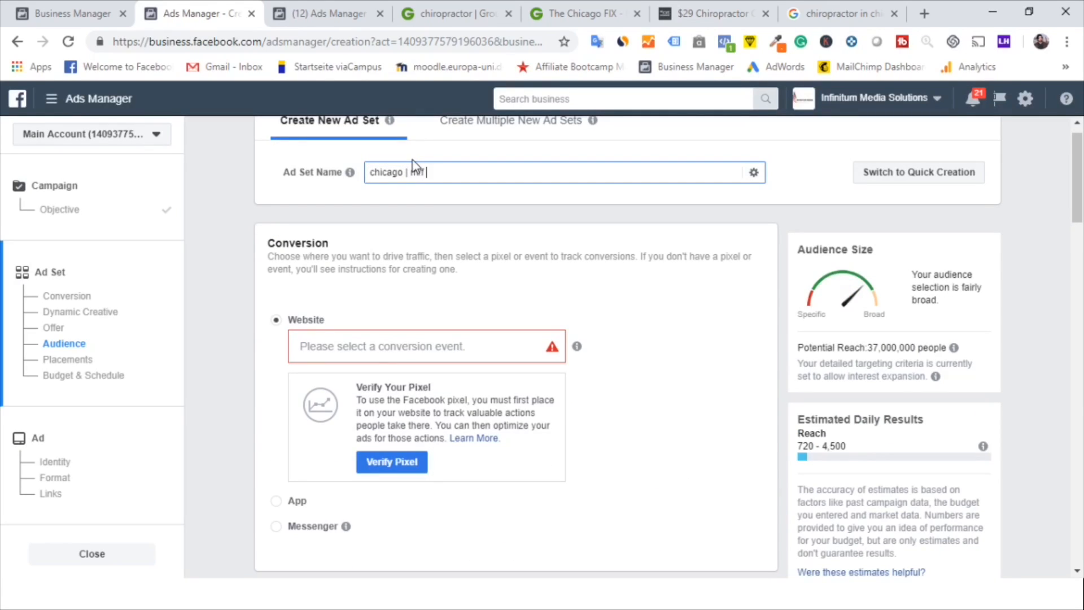
{"action": "type", "text": "| fb "}
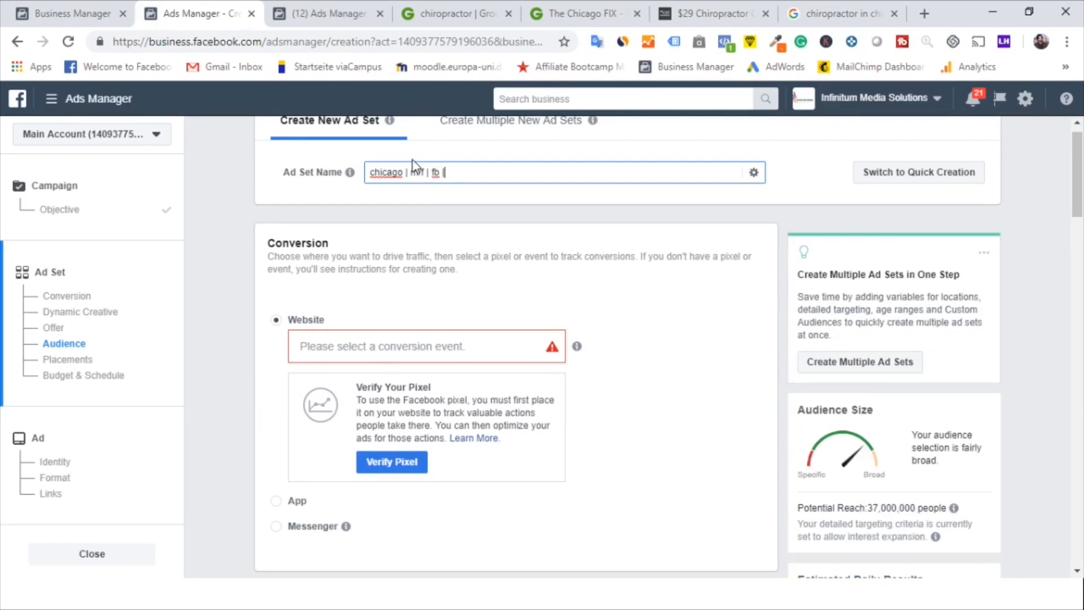
{"action": "type", "text": "| $%"}
{"action": "key", "text": "BackSpace"}
{"action": "type", "text": "+insta"}
Select Lead as the website conversion event
{"action": "left_click", "coordinate": [423, 343]}
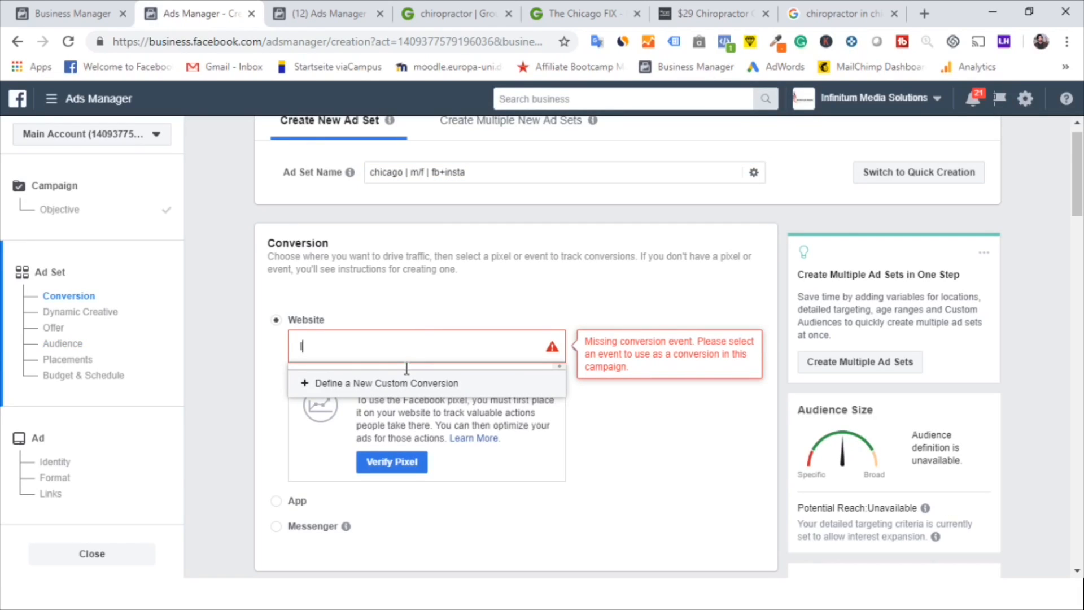
{"action": "type", "text": "lead"}
{"action": "left_click", "coordinate": [375, 423]}
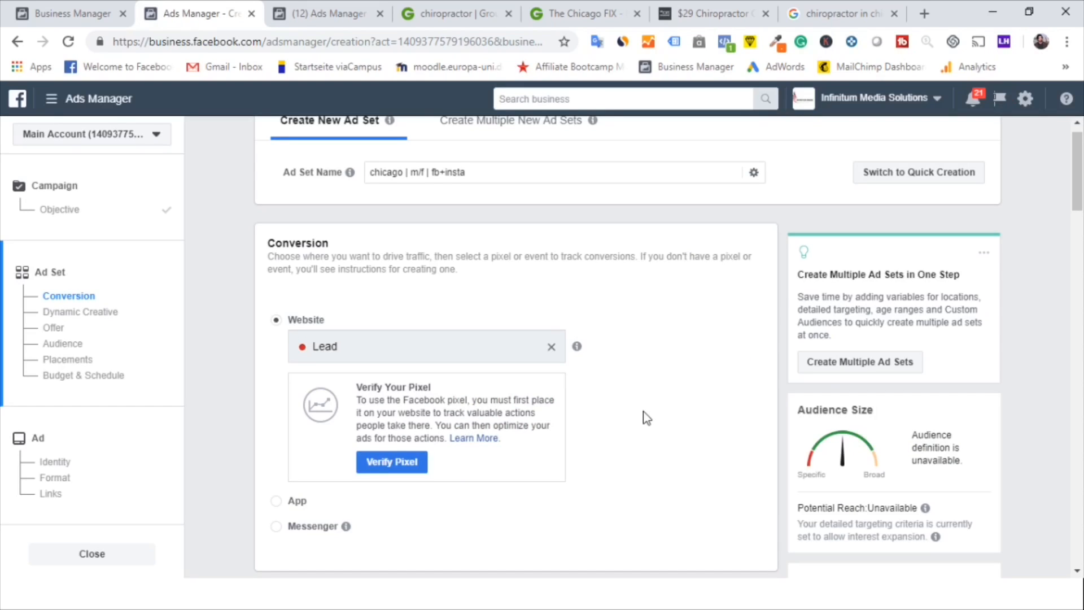
Append | $5 to the end of the ad set name
{"action": "scroll", "coordinate": [642, 411], "scroll_direction": "down", "scroll_amount": 3}
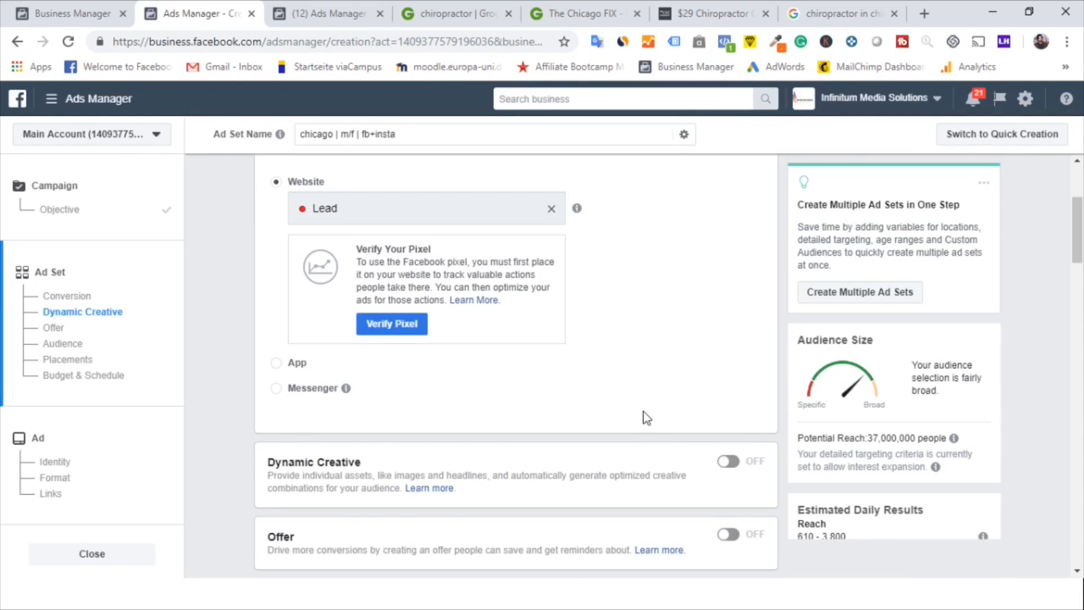
{"action": "scroll", "coordinate": [642, 411], "scroll_direction": "up", "scroll_amount": 3}
{"action": "scroll", "coordinate": [597, 279], "scroll_direction": "up", "scroll_amount": 1}
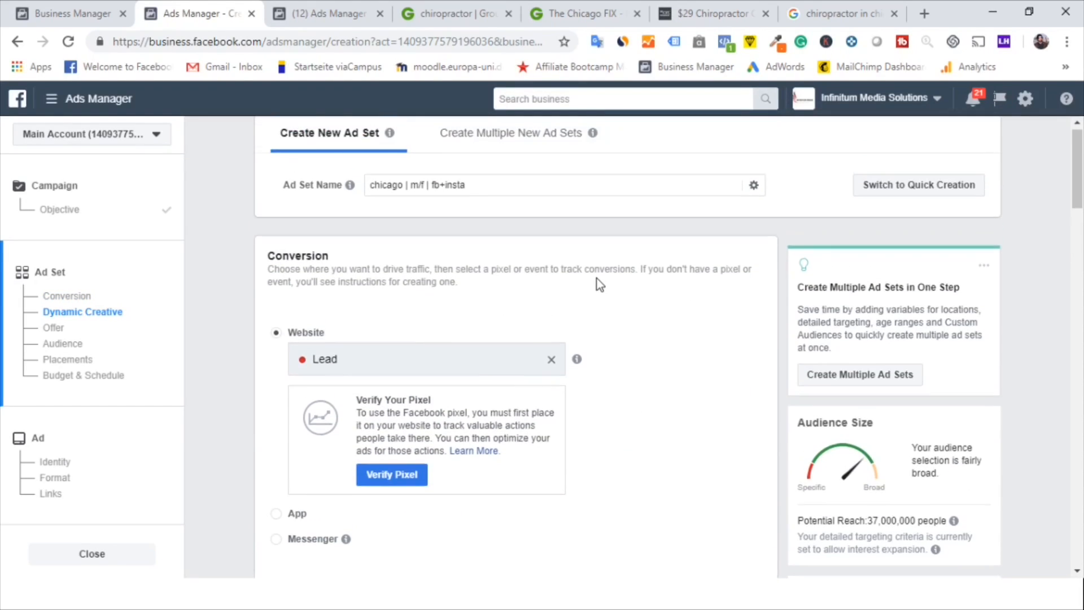
{"action": "left_click", "coordinate": [534, 188]}
{"action": "type", "text": "|"}
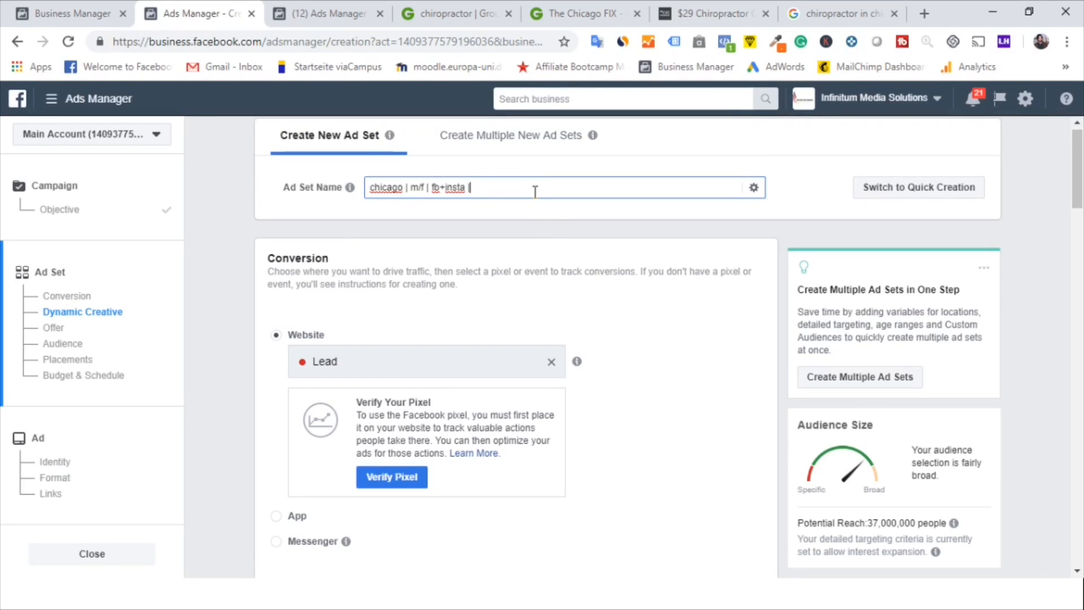
{"action": "type", "text": " $5"}
Restrict the location targeting to people who live in this location
{"action": "scroll", "coordinate": [624, 395], "scroll_direction": "down", "scroll_amount": 1}
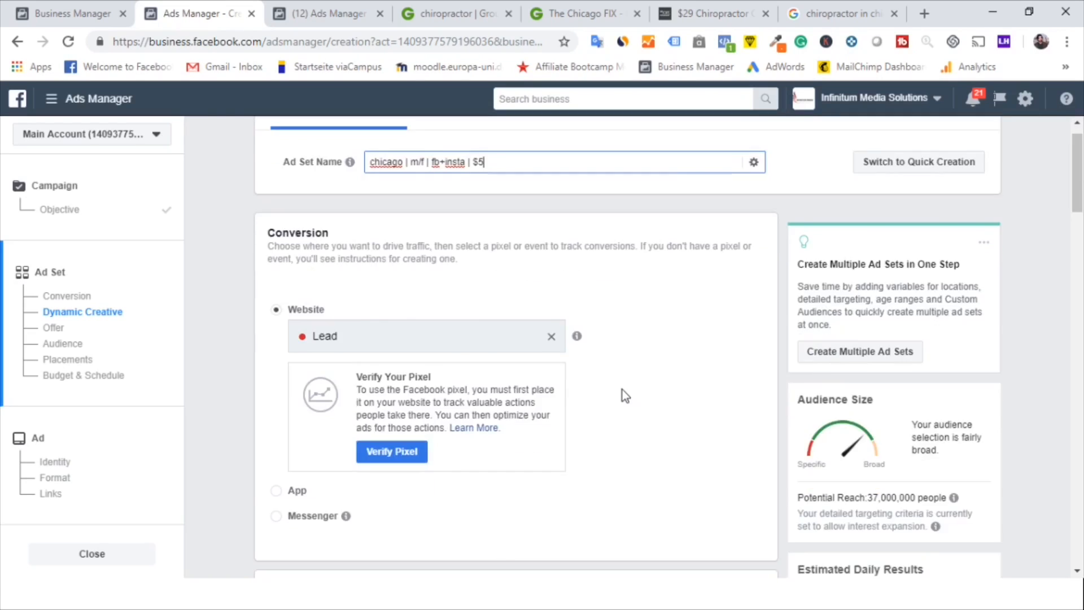
{"action": "scroll", "coordinate": [622, 389], "scroll_direction": "down", "scroll_amount": 9}
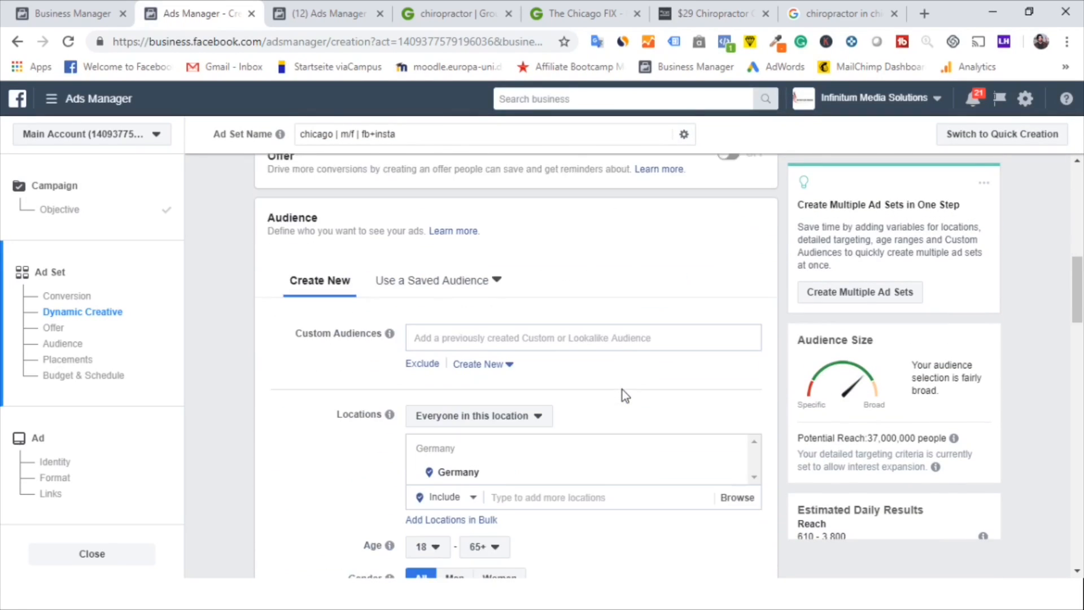
{"action": "scroll", "coordinate": [622, 389], "scroll_direction": "down", "scroll_amount": 1}
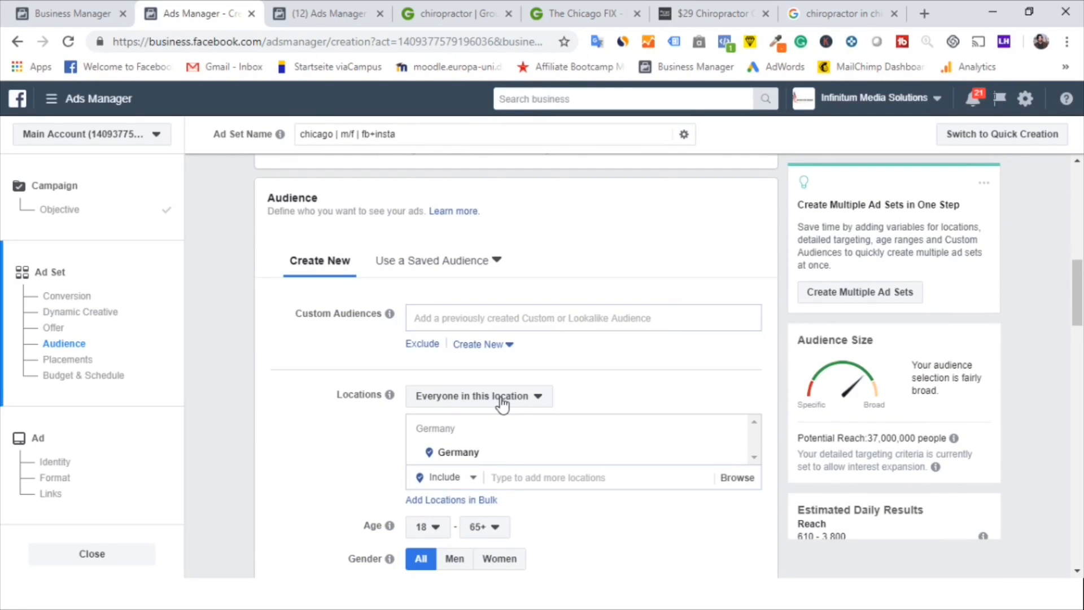
{"action": "left_click", "coordinate": [502, 398]}
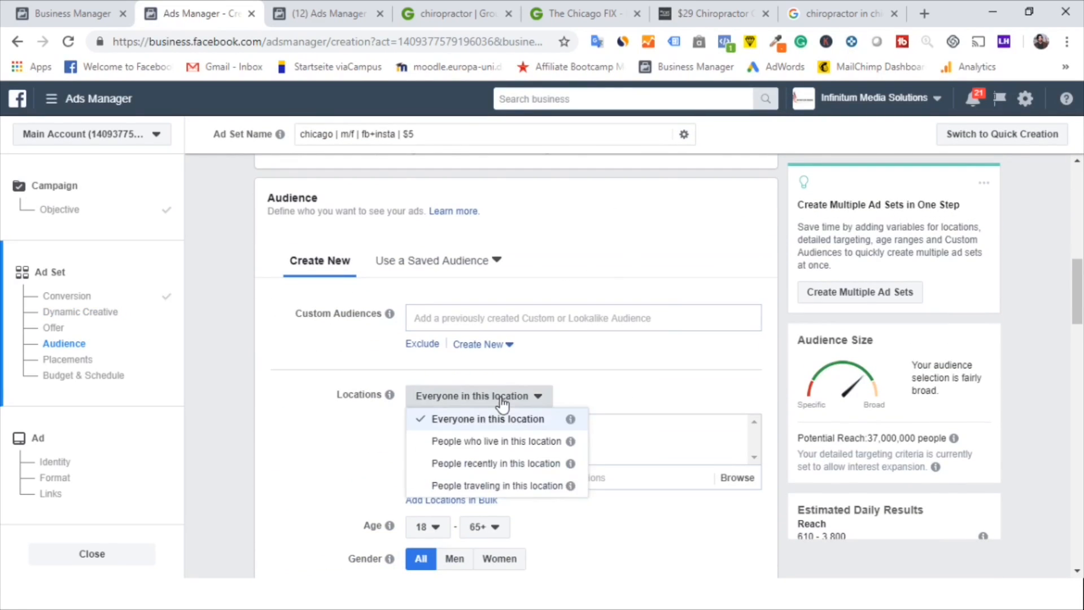
{"action": "left_click", "coordinate": [483, 445]}
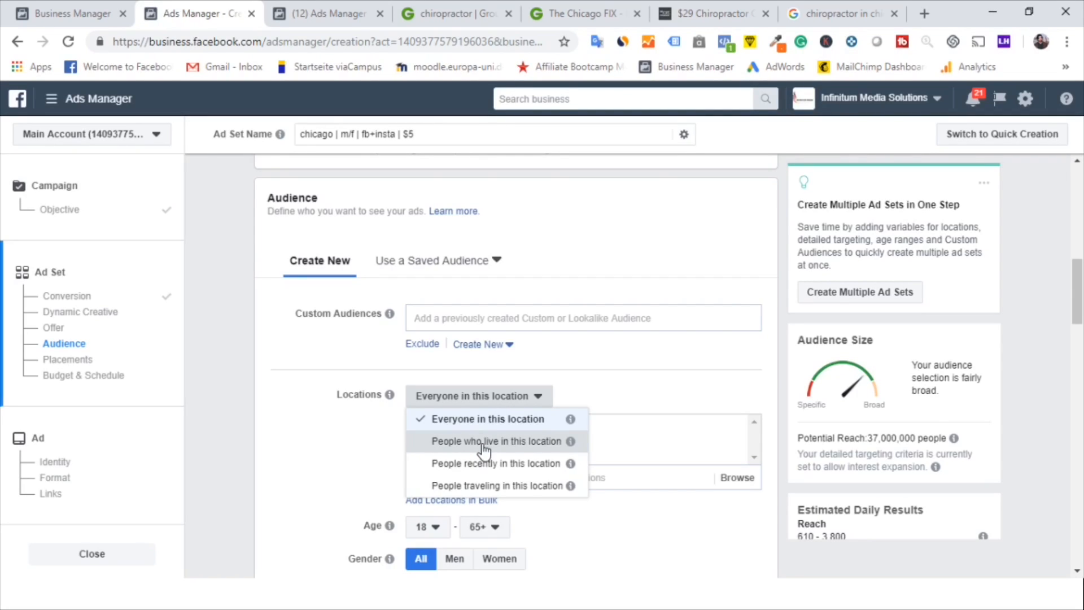
{"action": "left_click", "coordinate": [514, 444]}
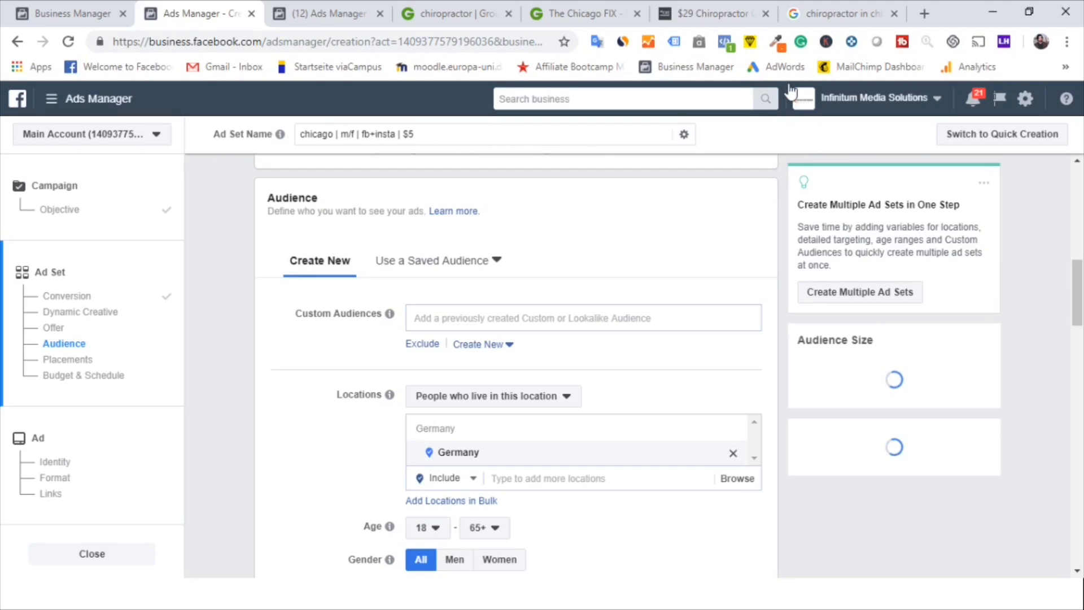
Switch to the Google search tab and copy the address of Chiropractic in Chicago Loop from its Maps listing
{"action": "left_click", "coordinate": [811, 16]}
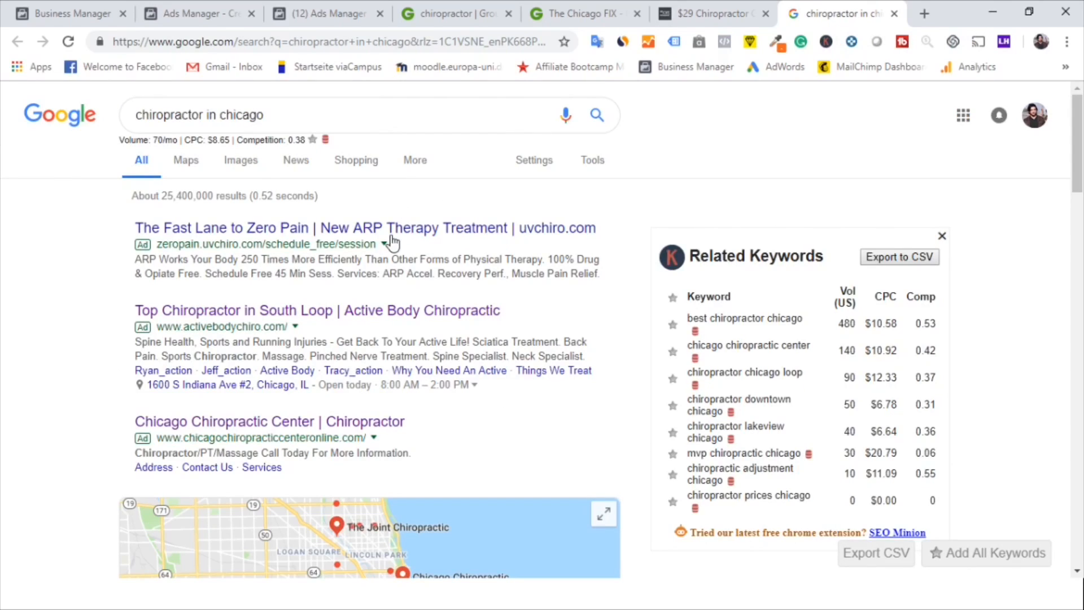
{"action": "scroll", "coordinate": [352, 341], "scroll_direction": "down", "scroll_amount": 5}
{"action": "scroll", "coordinate": [354, 345], "scroll_direction": "down", "scroll_amount": 1}
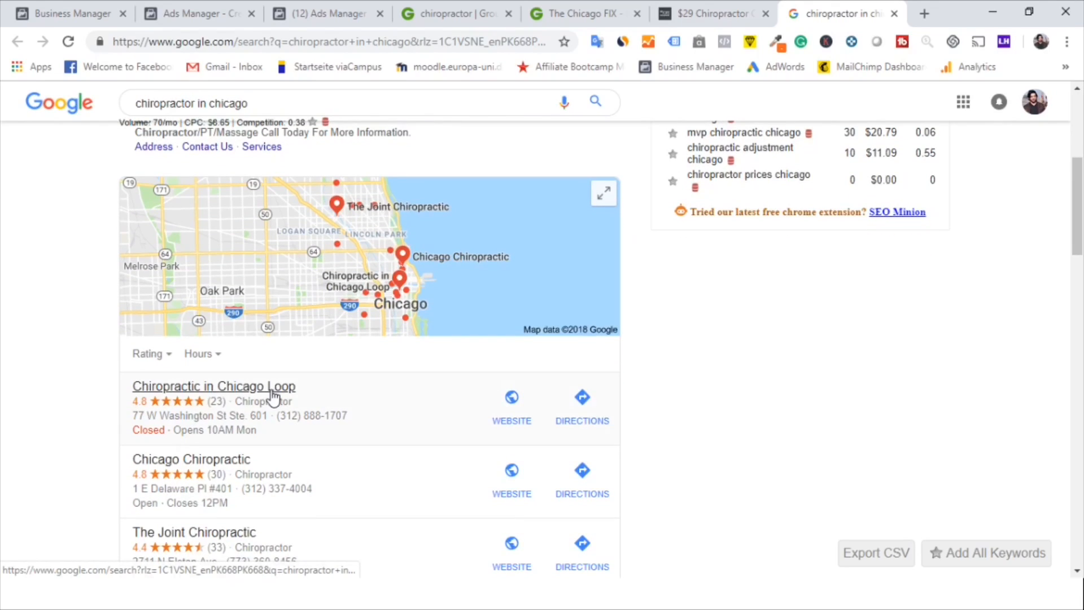
{"action": "left_click", "coordinate": [286, 387]}
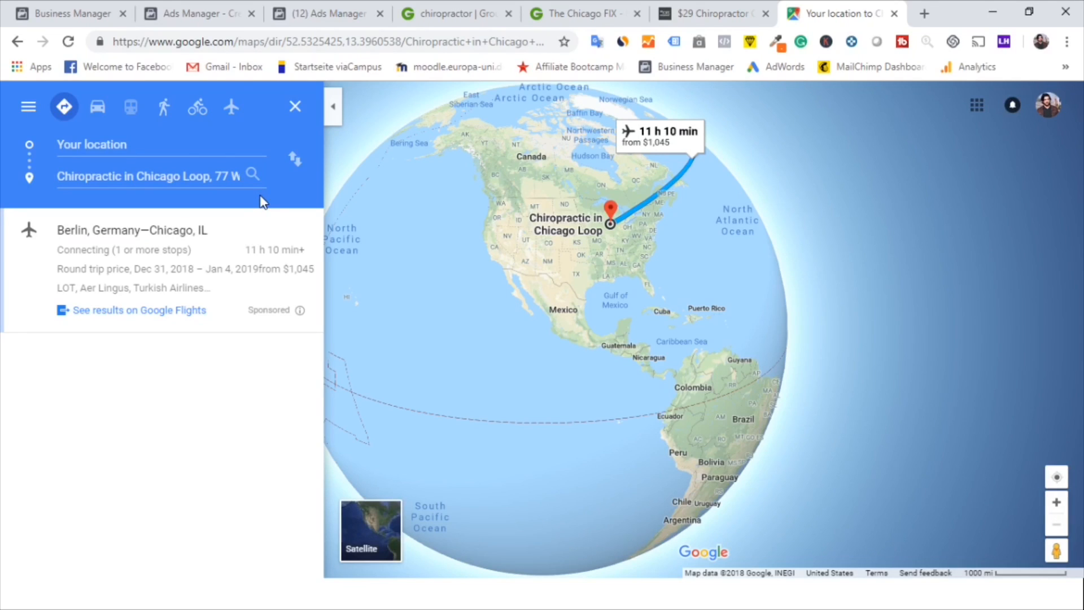
{"action": "left_click", "coordinate": [260, 177]}
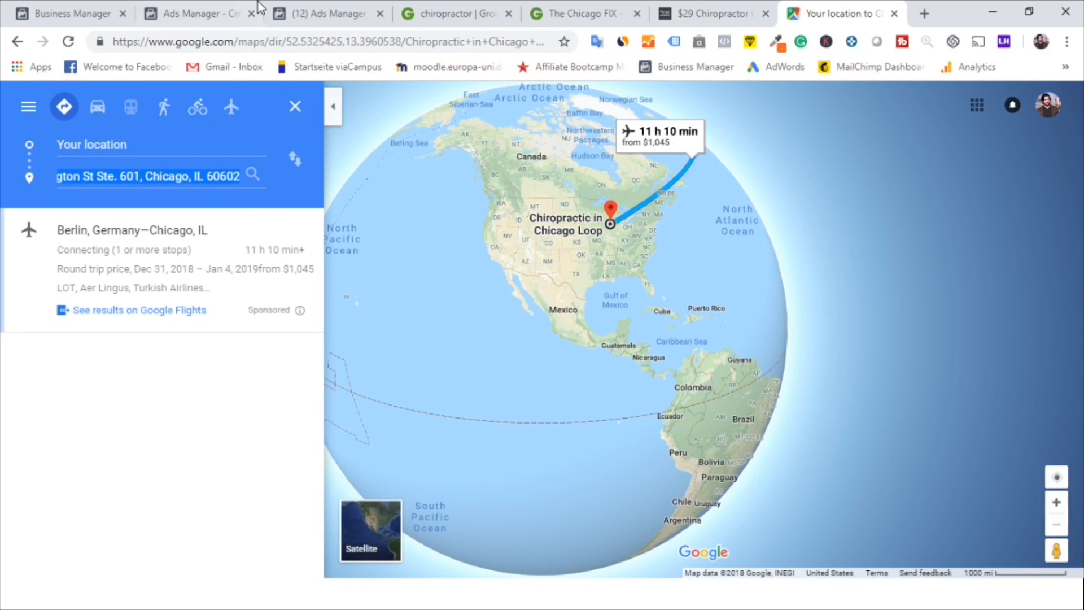
{"action": "left_click", "coordinate": [214, 6]}
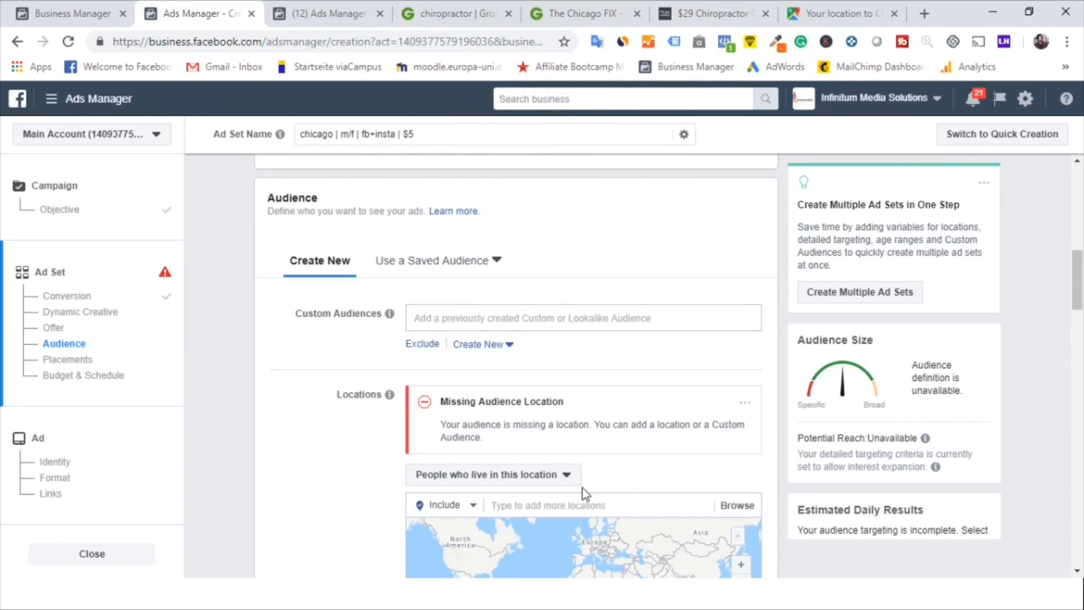
Paste the clinic's address into the ad set's locations and select the matching suggestion
{"action": "left_click", "coordinate": [587, 505]}
{"action": "type", "text": "77 W Washington St Ste 401, Chicago, IL 60602"}
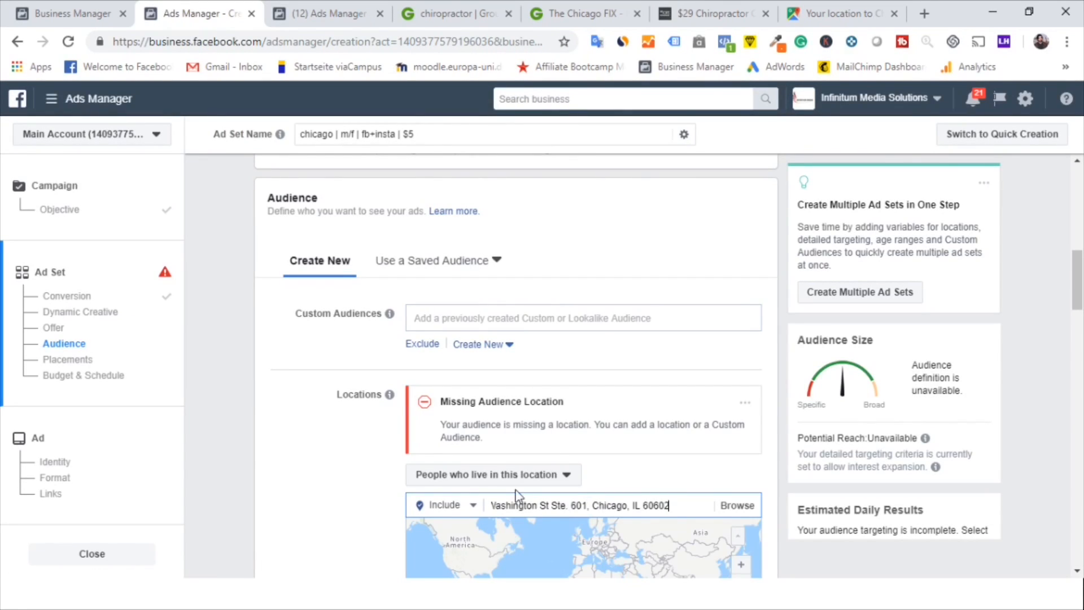
{"action": "left_click", "coordinate": [544, 533]}
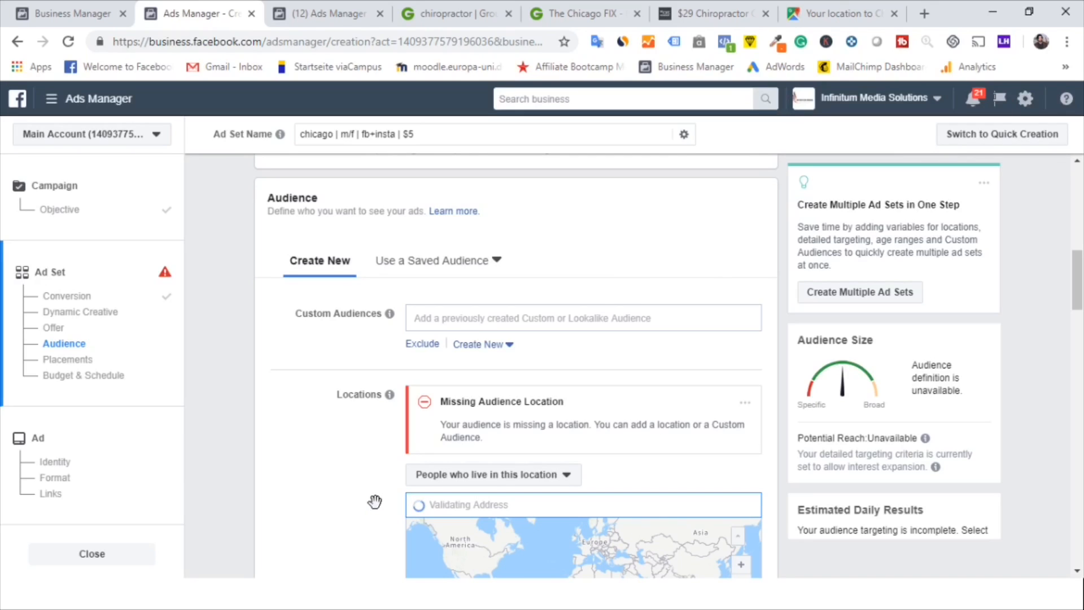
Set the radius around the clinic's address to 5 mi
{"action": "scroll", "coordinate": [375, 508], "scroll_direction": "down", "scroll_amount": 3}
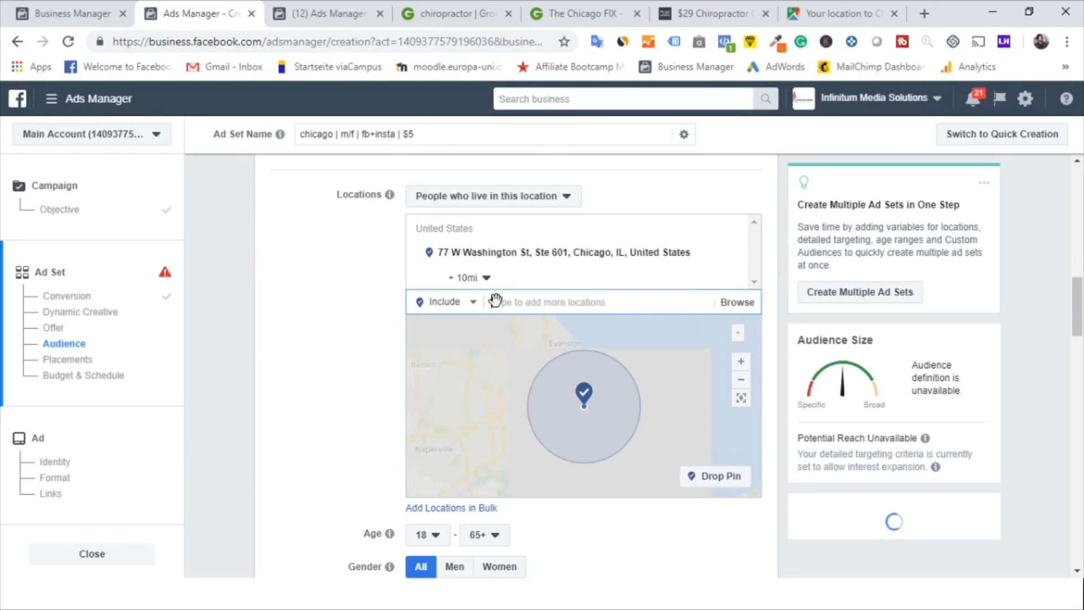
{"action": "left_click", "coordinate": [486, 280]}
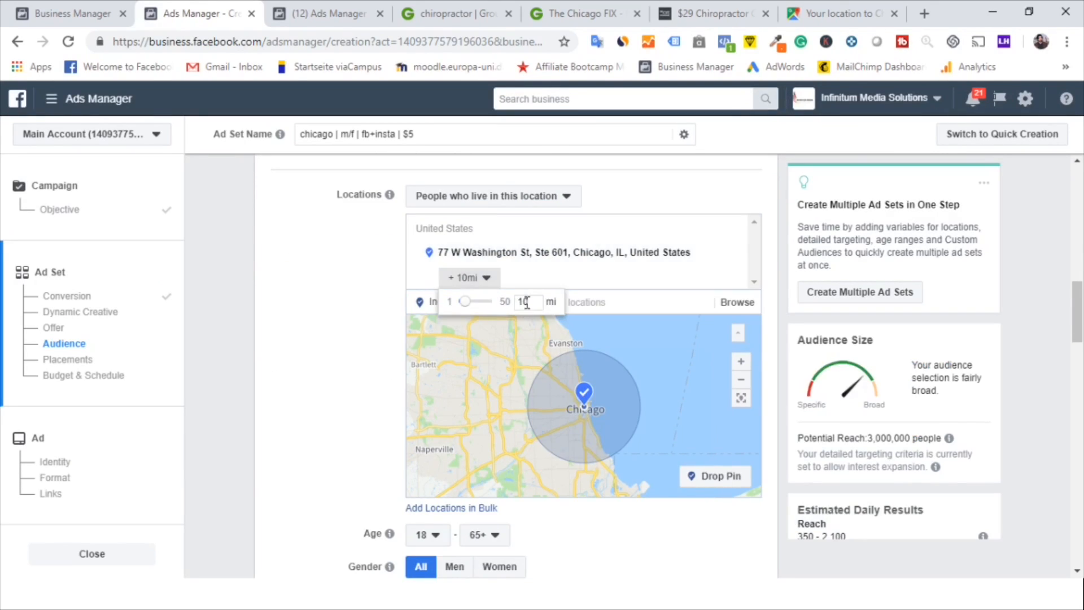
{"action": "left_click_drag", "start_coordinate": [531, 303], "coordinate": [516, 303]}
{"action": "type", "text": "5"}
{"action": "key", "text": "Return"}
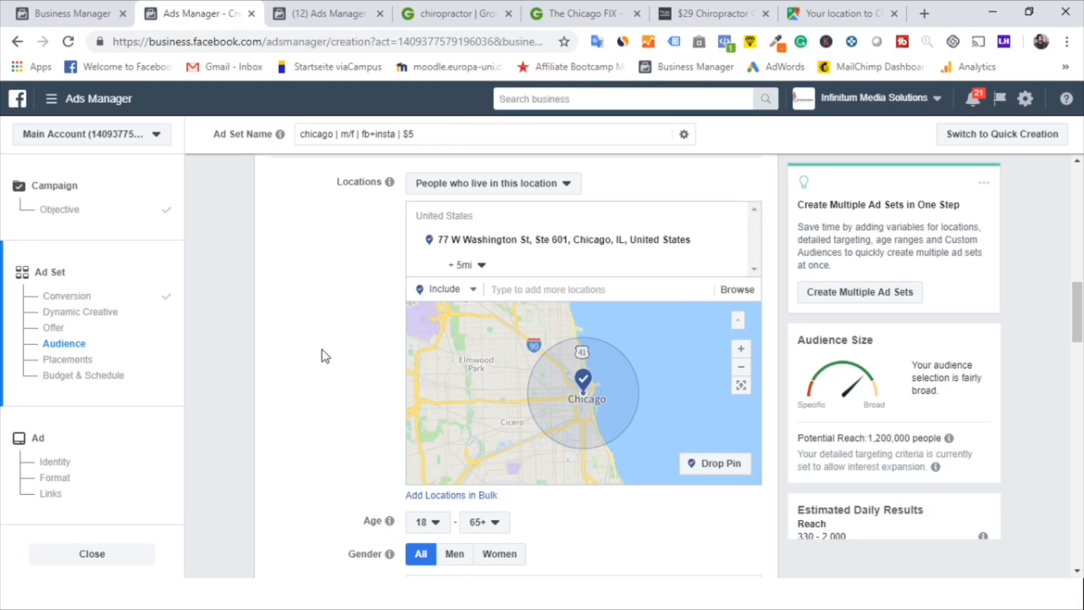
Turn off expanding interests when it may increase conversions at a lower cost
{"action": "scroll", "coordinate": [323, 349], "scroll_direction": "down", "scroll_amount": 3}
{"action": "scroll", "coordinate": [323, 350], "scroll_direction": "down", "scroll_amount": 1}
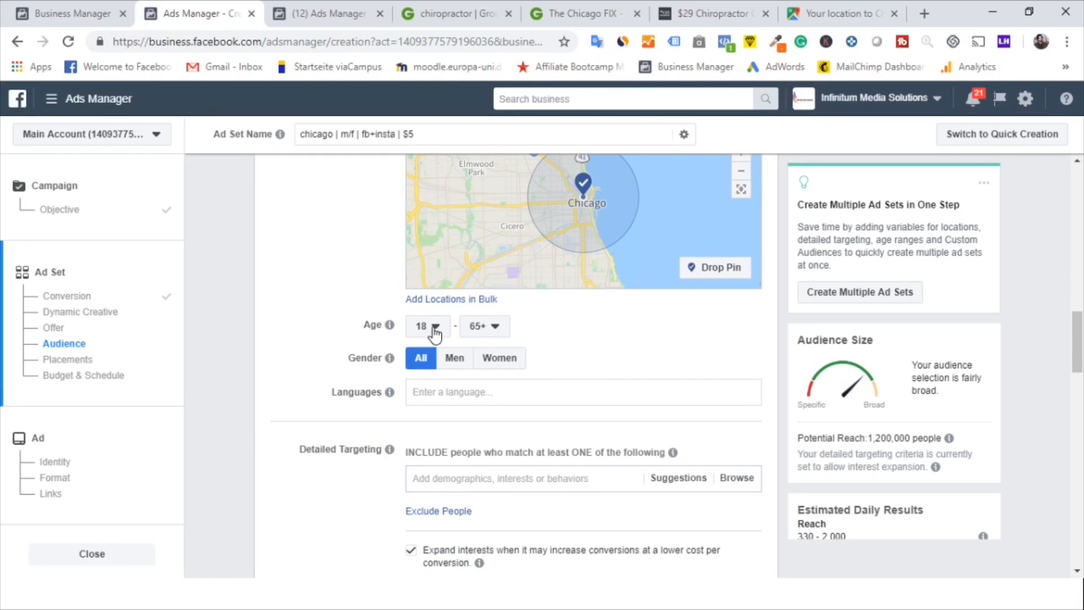
{"action": "left_click", "coordinate": [411, 552]}
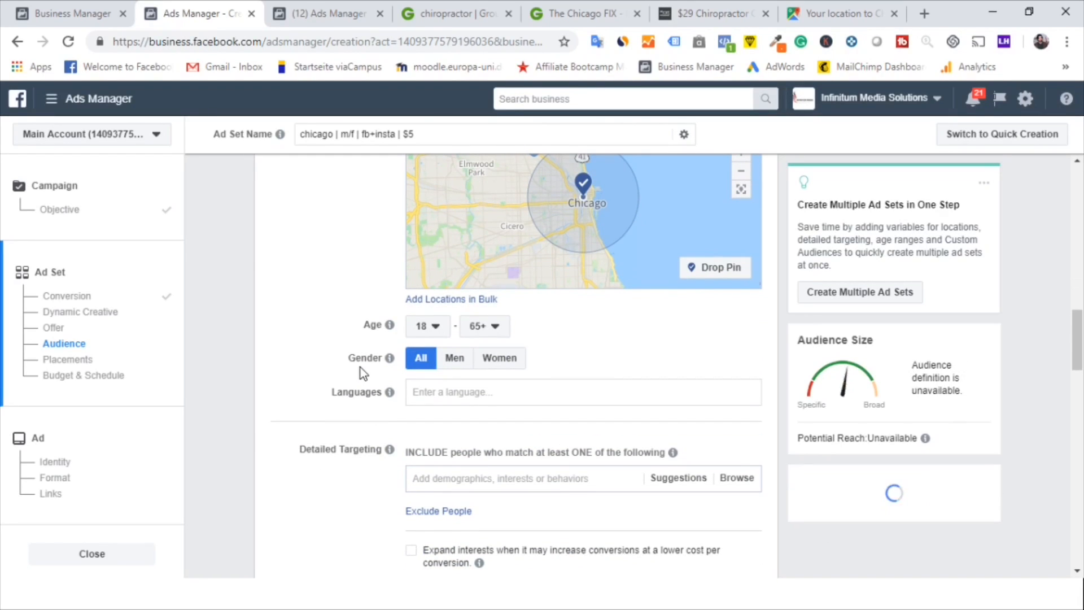
{"action": "scroll", "coordinate": [361, 371], "scroll_direction": "up", "scroll_amount": 5}
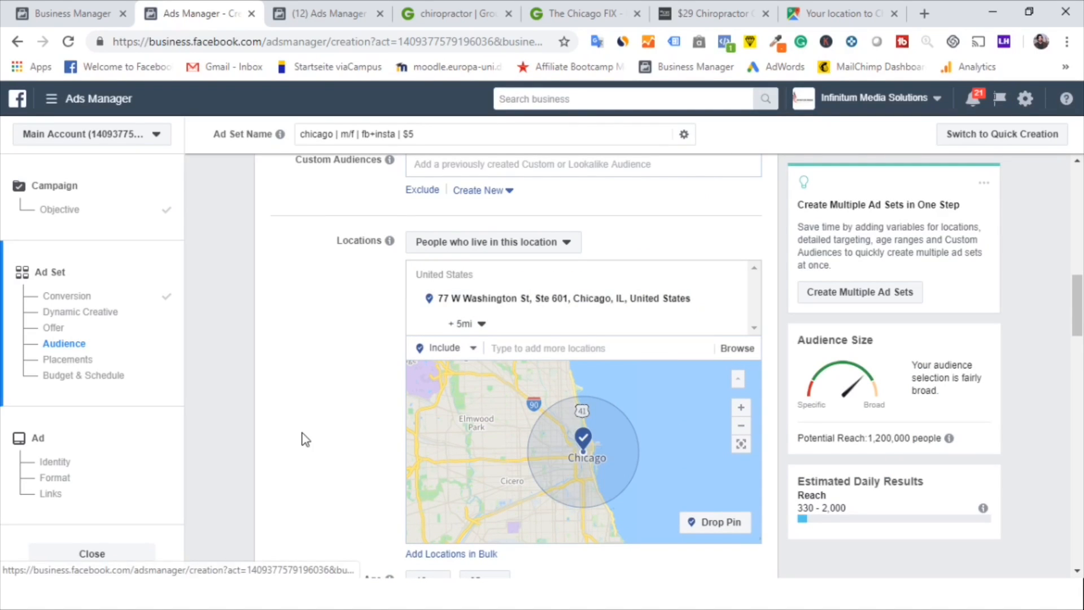
{"action": "scroll", "coordinate": [303, 439], "scroll_direction": "down", "scroll_amount": 3}
{"action": "scroll", "coordinate": [303, 438], "scroll_direction": "down", "scroll_amount": 2}
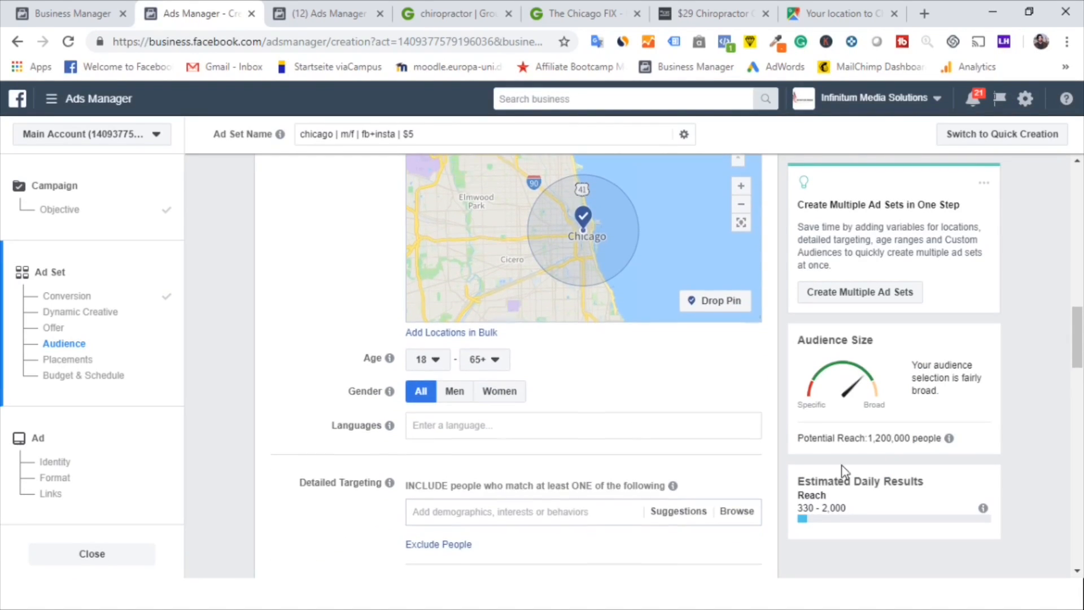
Set the minimum audience age to 25
{"action": "left_click", "coordinate": [436, 360]}
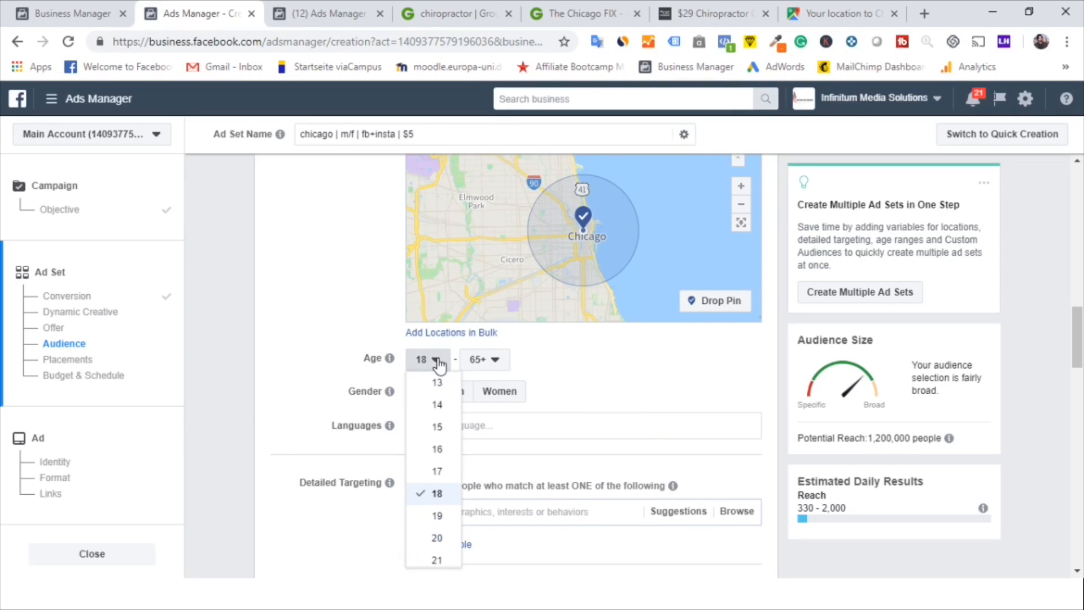
{"action": "scroll", "coordinate": [435, 486], "scroll_direction": "down", "scroll_amount": 3}
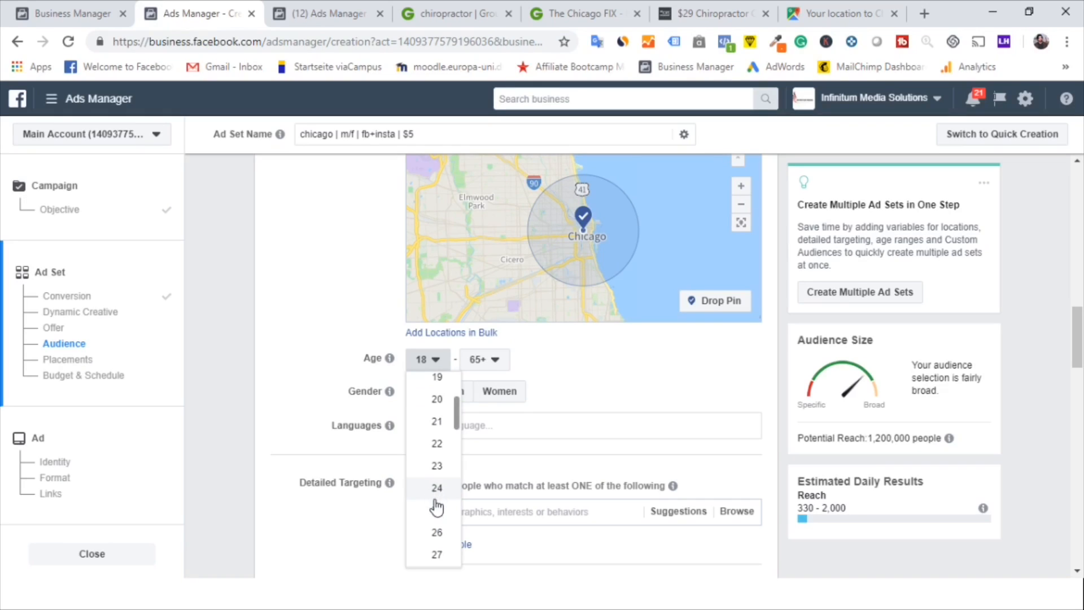
{"action": "left_click", "coordinate": [436, 510]}
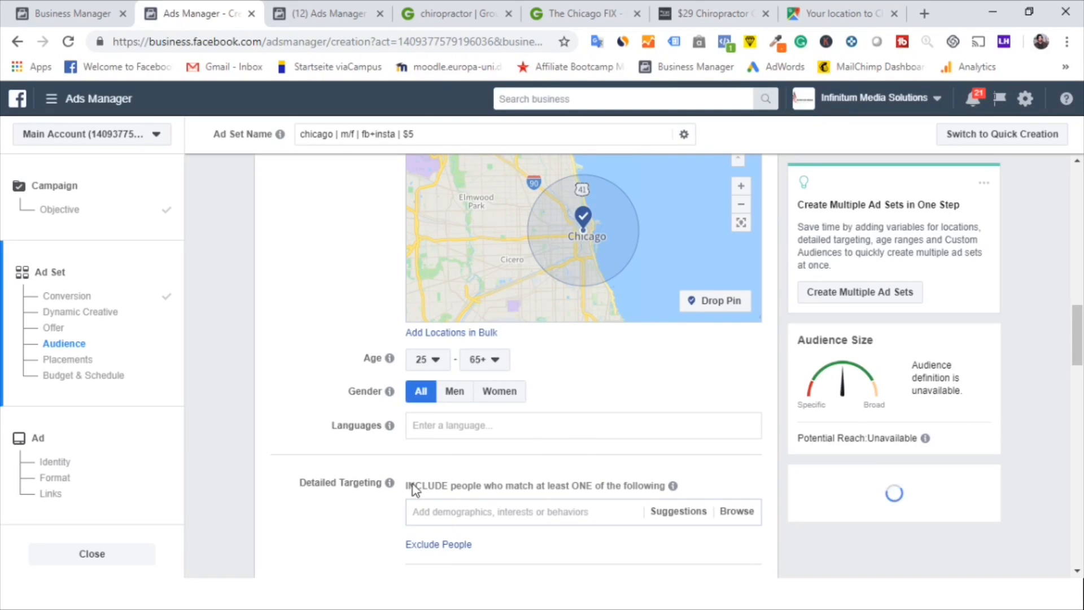
Add the interest Spinal cord to the detailed targeting and open the interest suggestions
{"action": "scroll", "coordinate": [361, 498], "scroll_direction": "down", "scroll_amount": 1}
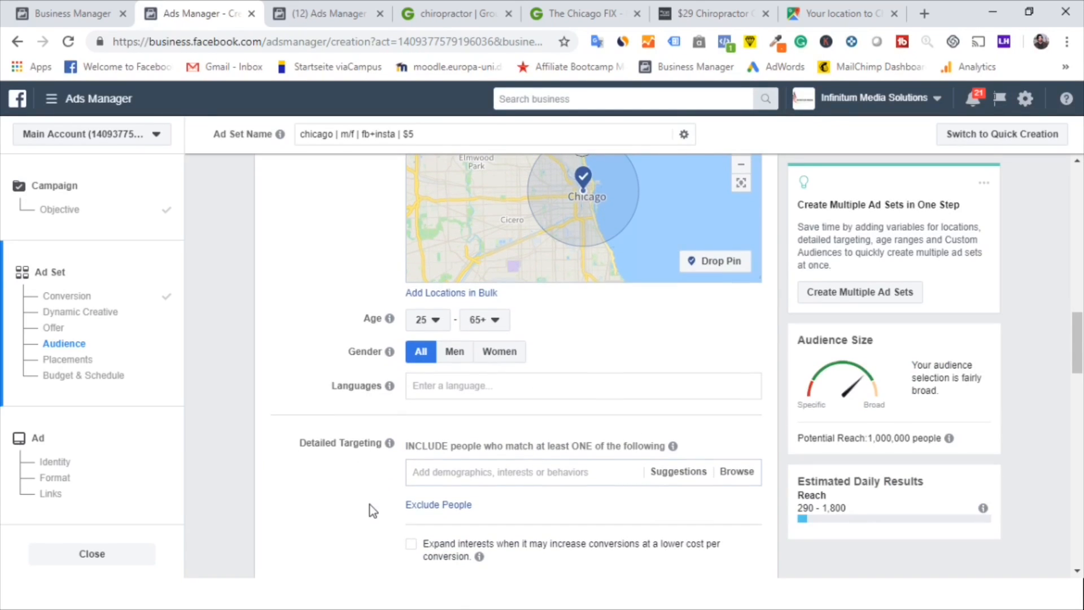
{"action": "scroll", "coordinate": [371, 505], "scroll_direction": "down", "scroll_amount": 1}
{"action": "scroll", "coordinate": [384, 460], "scroll_direction": "down", "scroll_amount": 1}
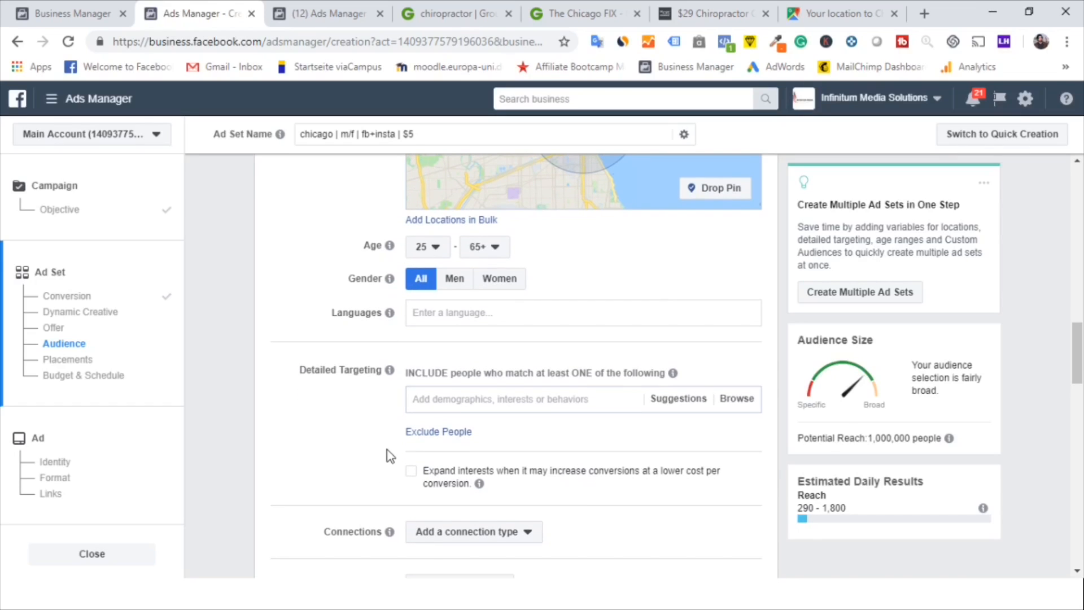
{"action": "left_click", "coordinate": [460, 396]}
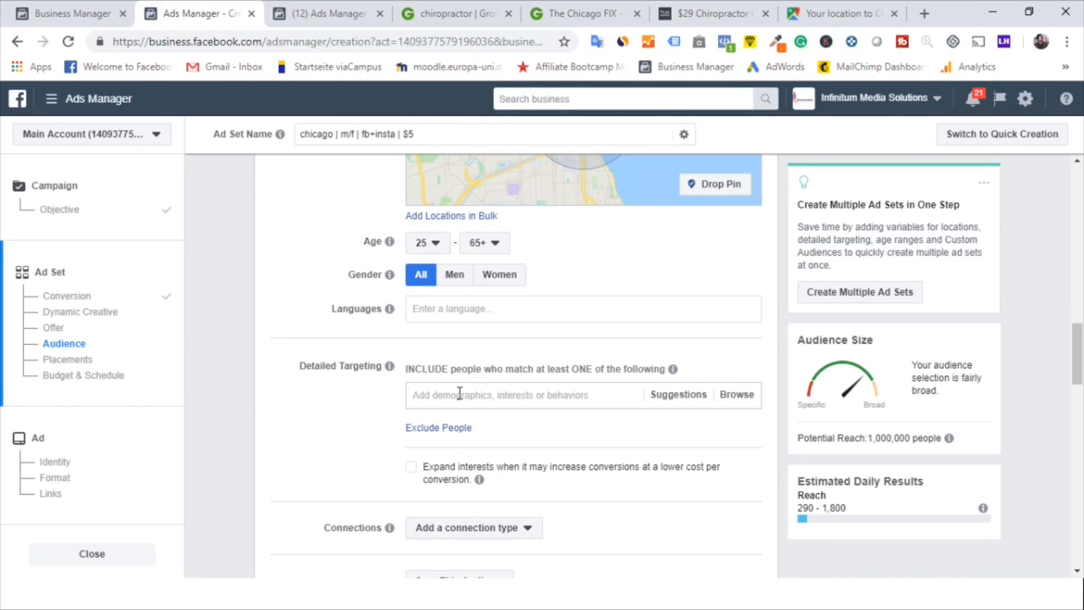
{"action": "type", "text": "spinal cord"}
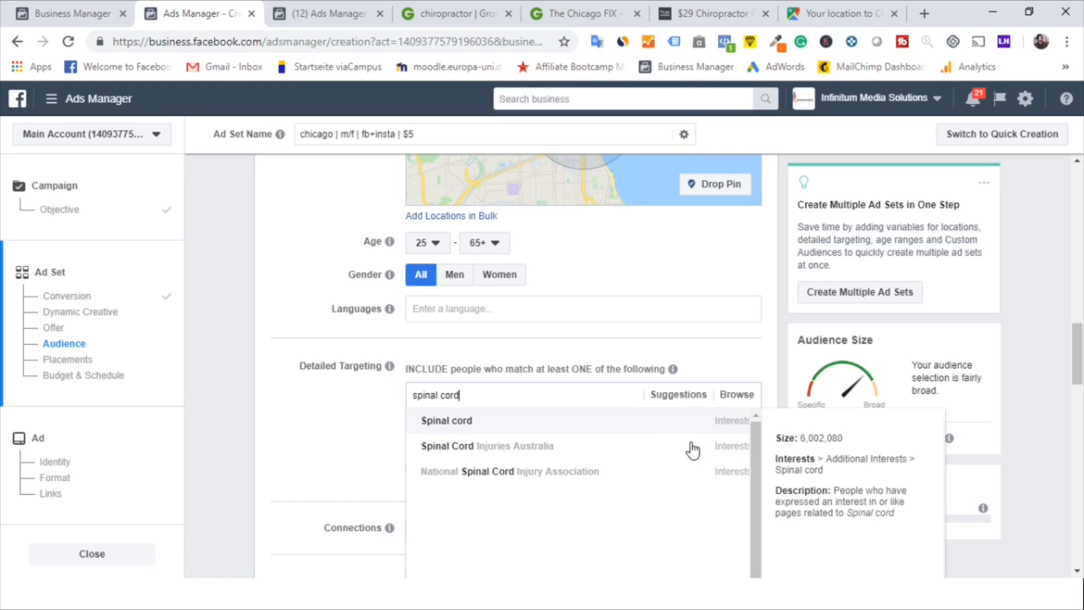
{"action": "left_click", "coordinate": [694, 427]}
{"action": "left_click", "coordinate": [678, 452]}
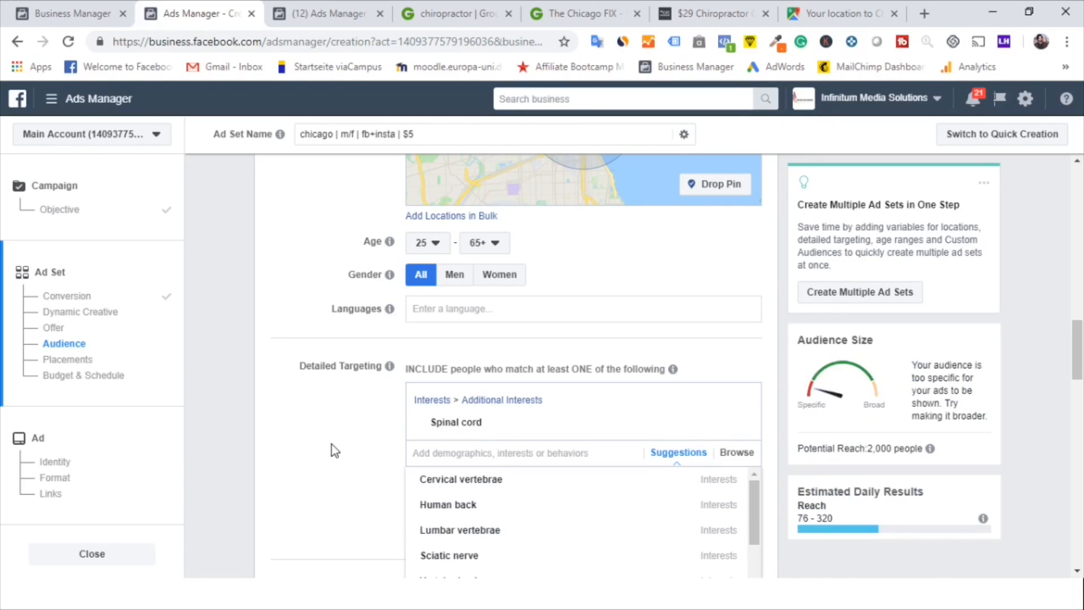
Add the suggested interests Cervical vertebrae, Lumbar vertebrae, Intervertebral disc, Vertebral column, Sciatic nerve and Human back
{"action": "scroll", "coordinate": [333, 444], "scroll_direction": "down", "scroll_amount": 2}
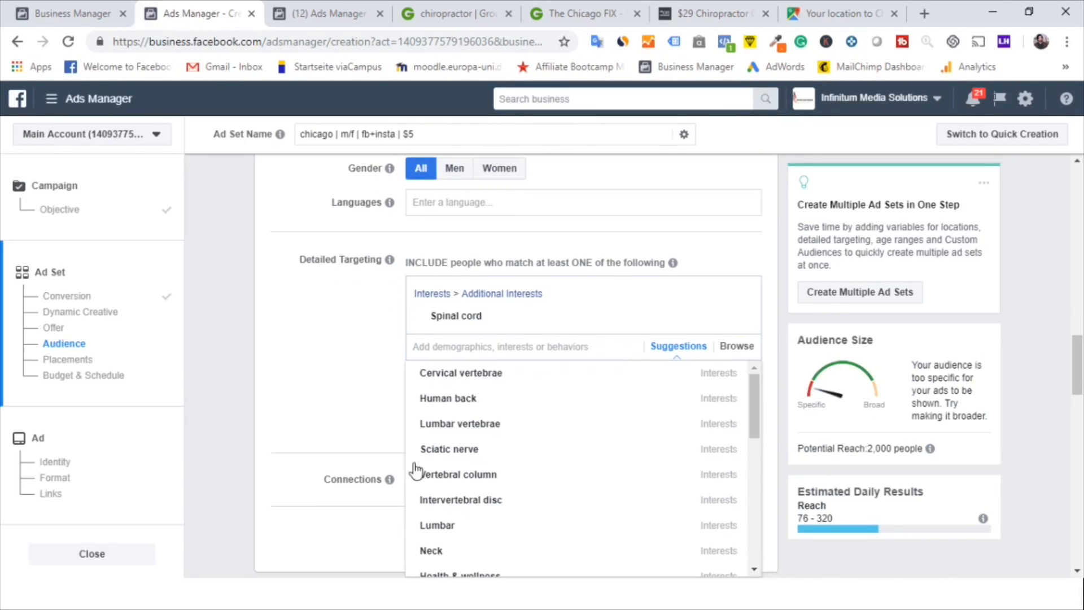
{"action": "left_click", "coordinate": [464, 377]}
{"action": "left_click", "coordinate": [463, 397]}
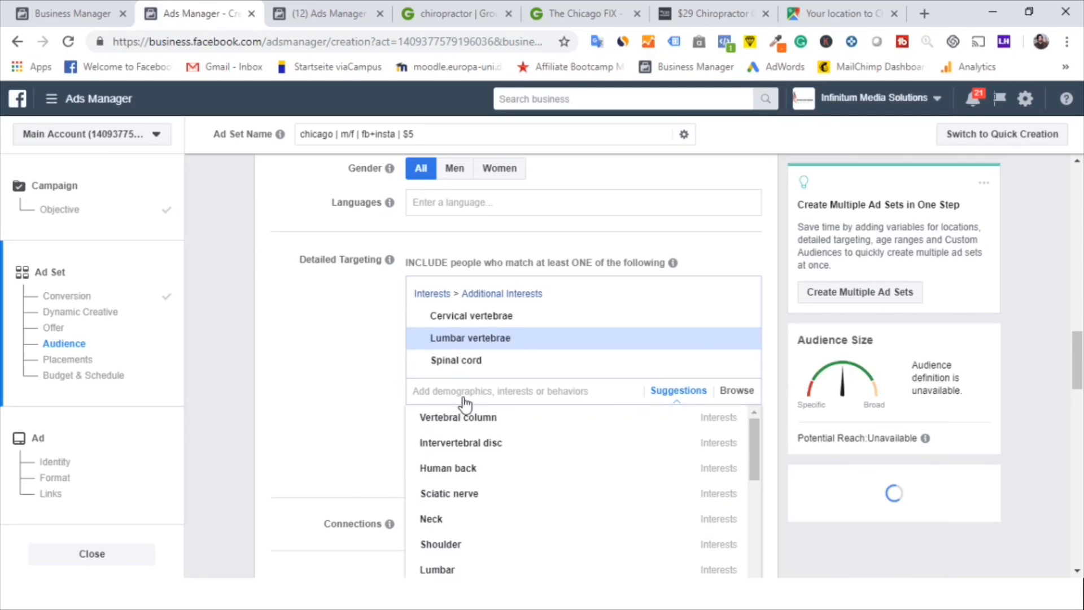
{"action": "left_click", "coordinate": [456, 428]}
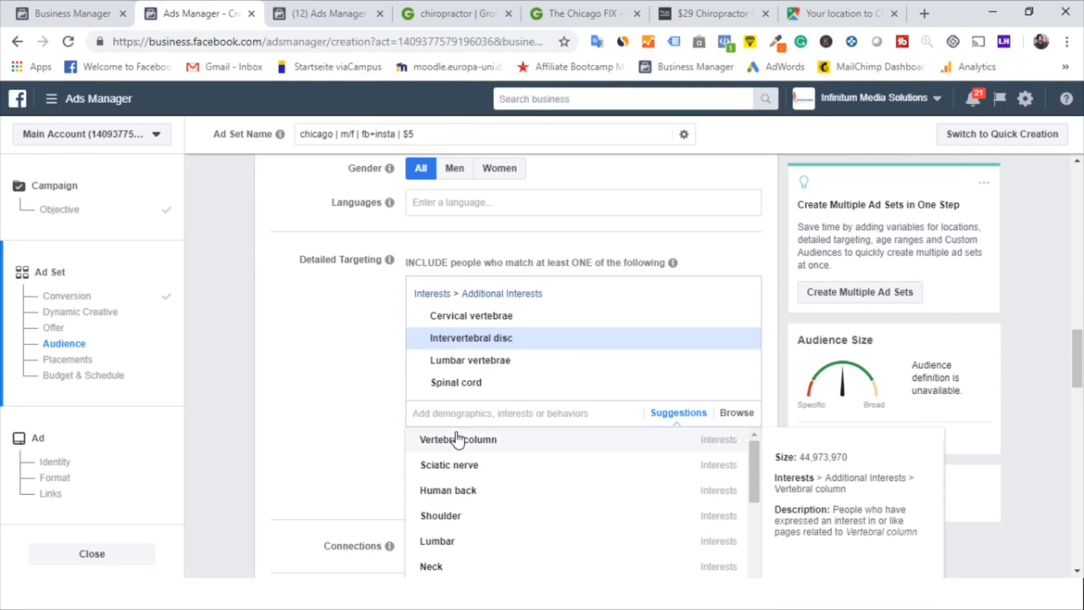
{"action": "left_click", "coordinate": [458, 451]}
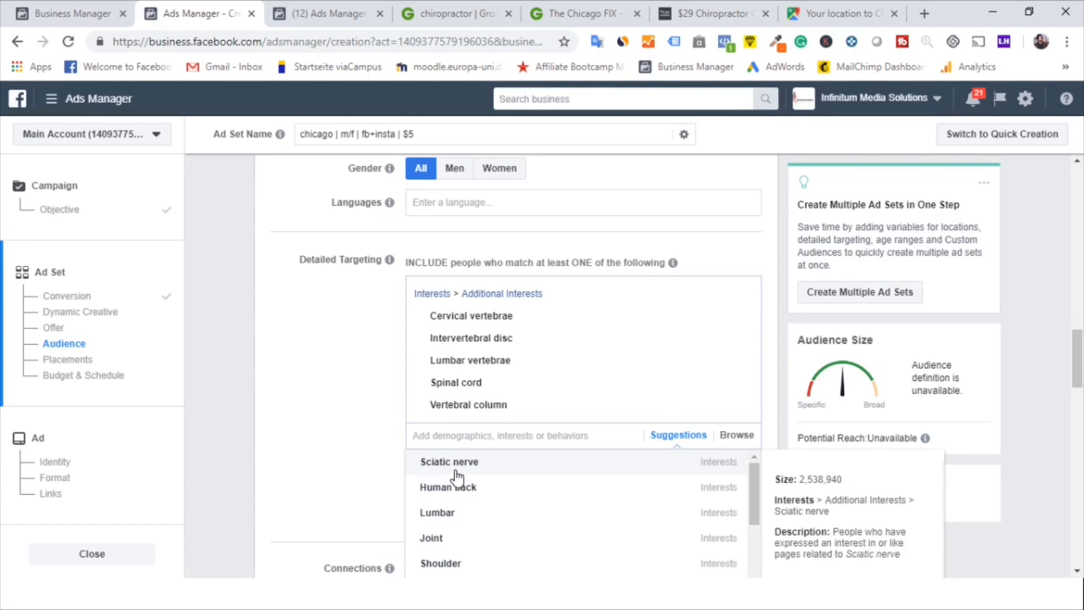
{"action": "left_click", "coordinate": [455, 469]}
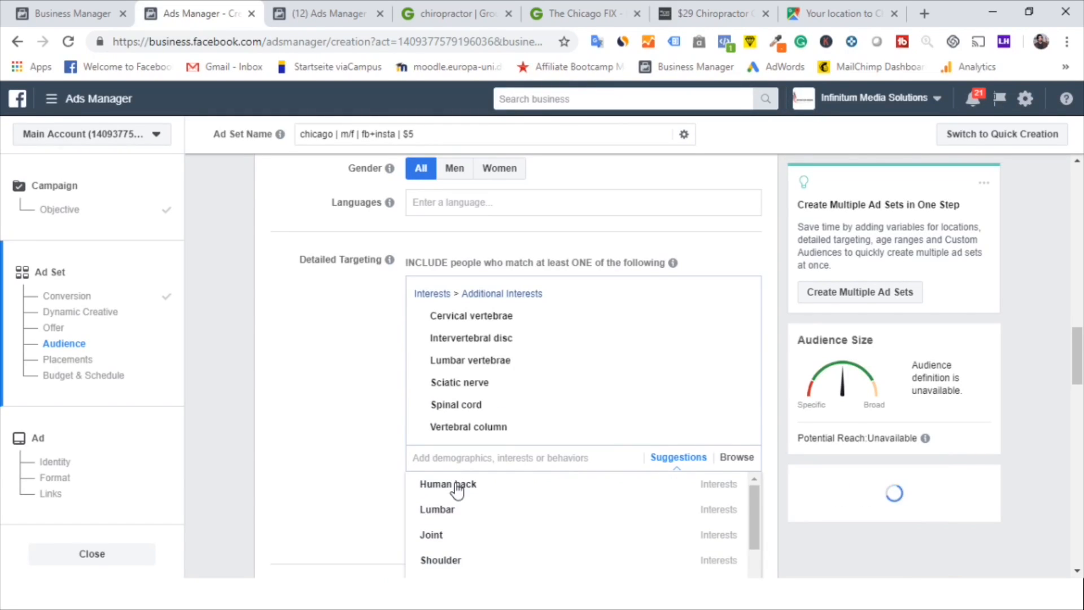
{"action": "left_click", "coordinate": [455, 484]}
{"action": "left_click", "coordinate": [366, 485]}
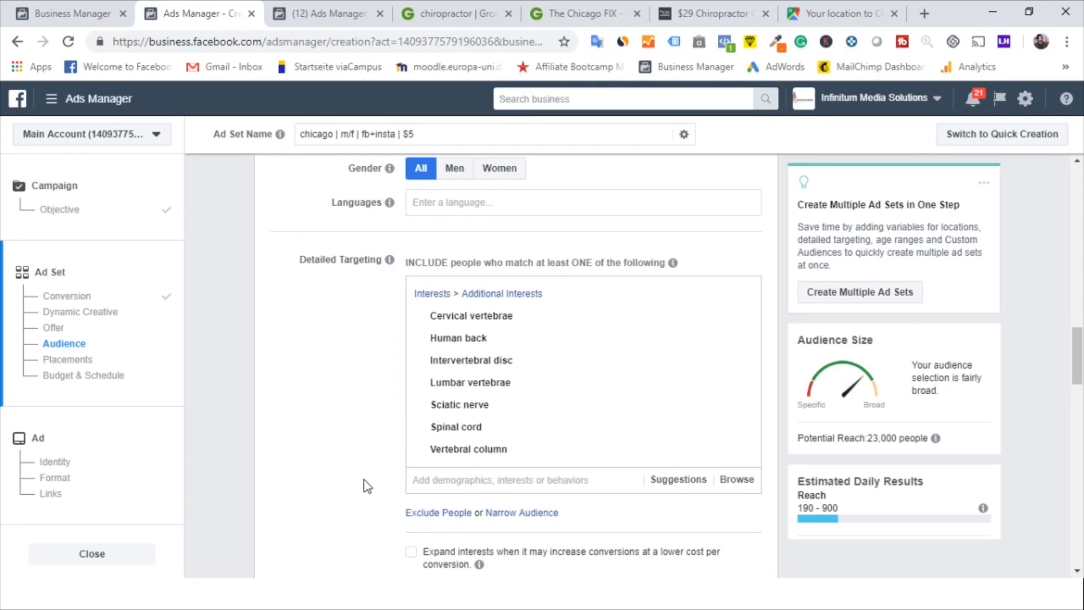
Switch to Edit Placements and untick all Messenger placements and Instagram Stories
{"action": "scroll", "coordinate": [356, 457], "scroll_direction": "down", "scroll_amount": 3}
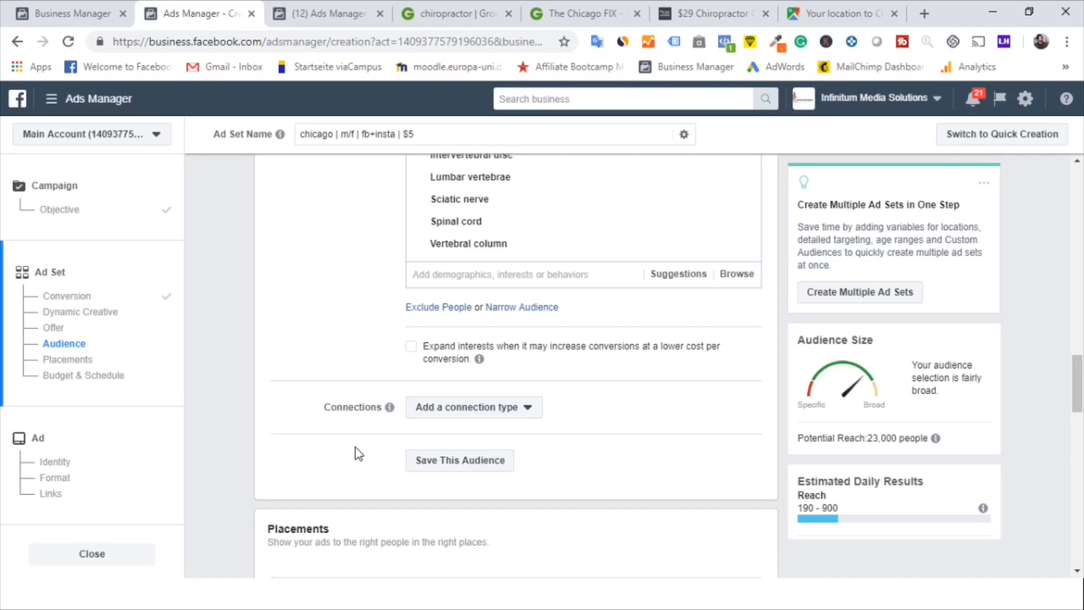
{"action": "scroll", "coordinate": [355, 447], "scroll_direction": "down", "scroll_amount": 9}
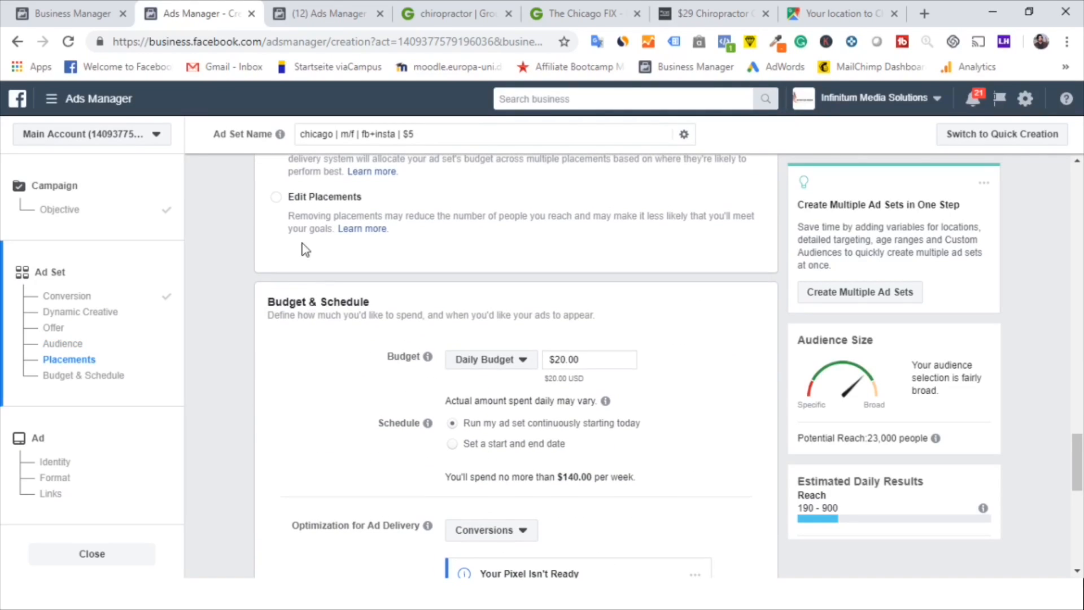
{"action": "left_click", "coordinate": [276, 197]}
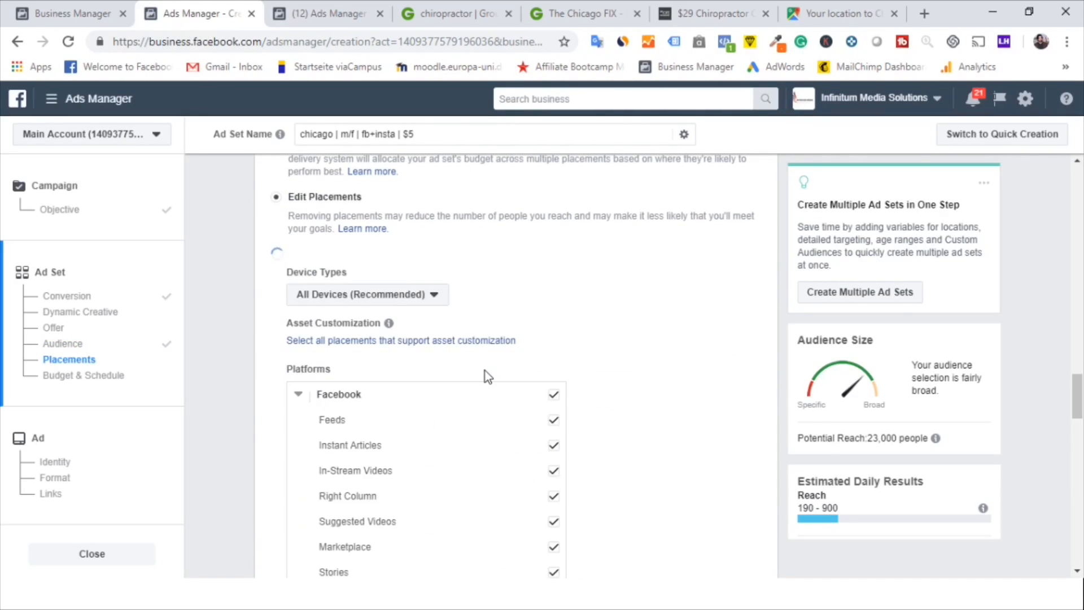
{"action": "scroll", "coordinate": [486, 373], "scroll_direction": "down", "scroll_amount": 5}
{"action": "scroll", "coordinate": [485, 370], "scroll_direction": "down", "scroll_amount": 2}
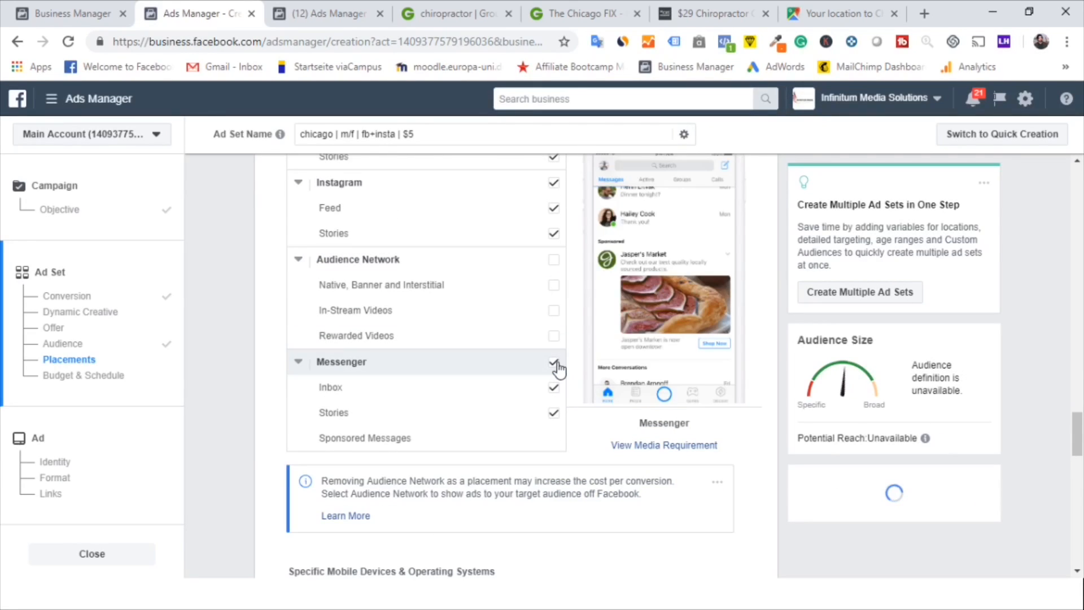
{"action": "left_click", "coordinate": [555, 363]}
{"action": "left_click", "coordinate": [556, 233]}
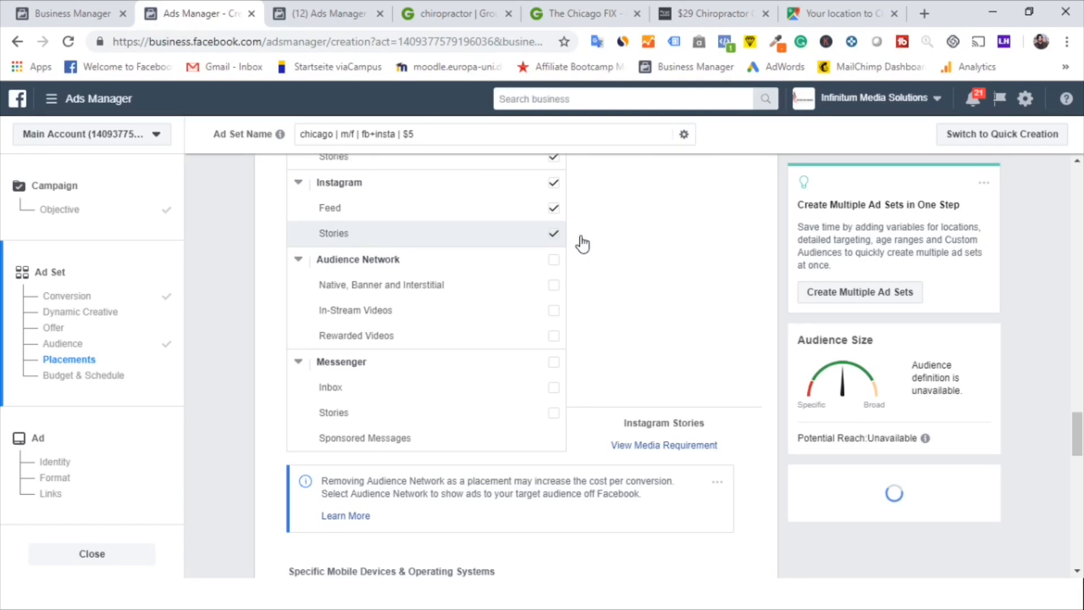
Untick every Facebook placement except Feeds, leaving only Facebook Feeds and Instagram Feed
{"action": "scroll", "coordinate": [583, 236], "scroll_direction": "up", "scroll_amount": 3}
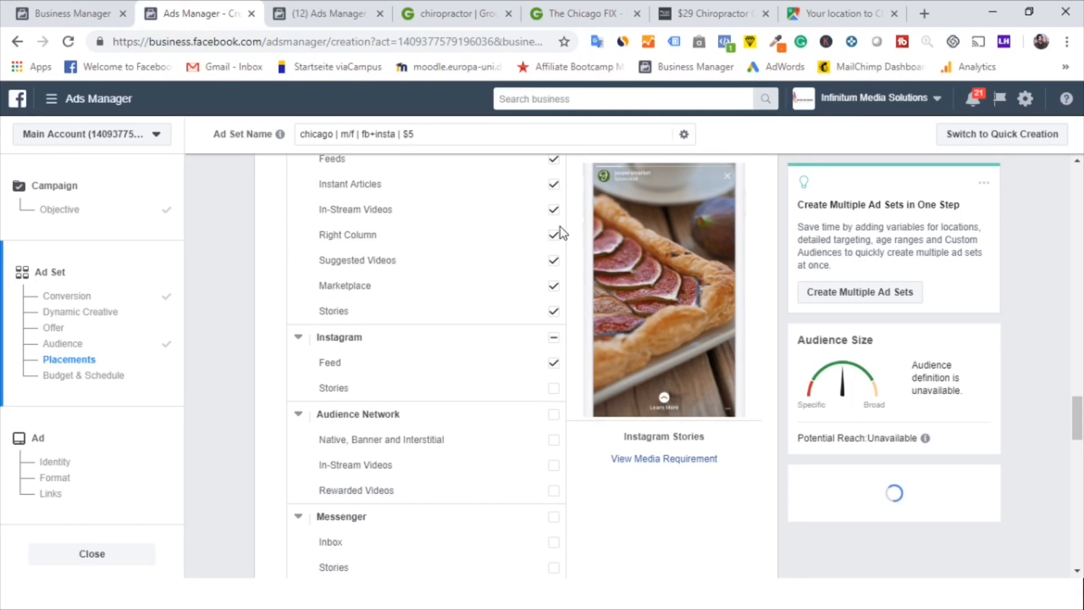
{"action": "left_click", "coordinate": [554, 212]}
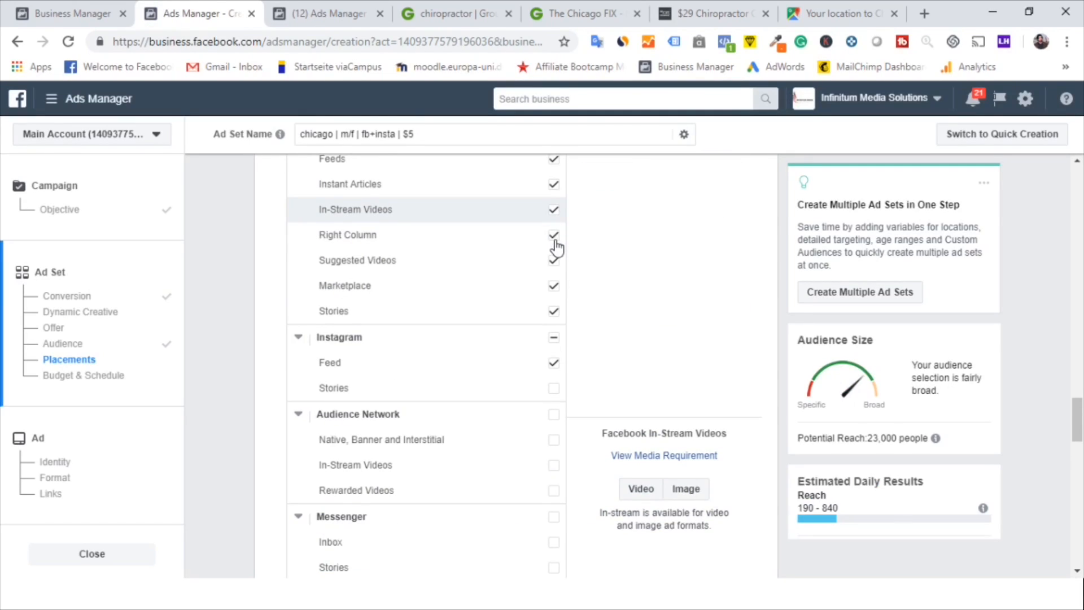
{"action": "left_click", "coordinate": [554, 262]}
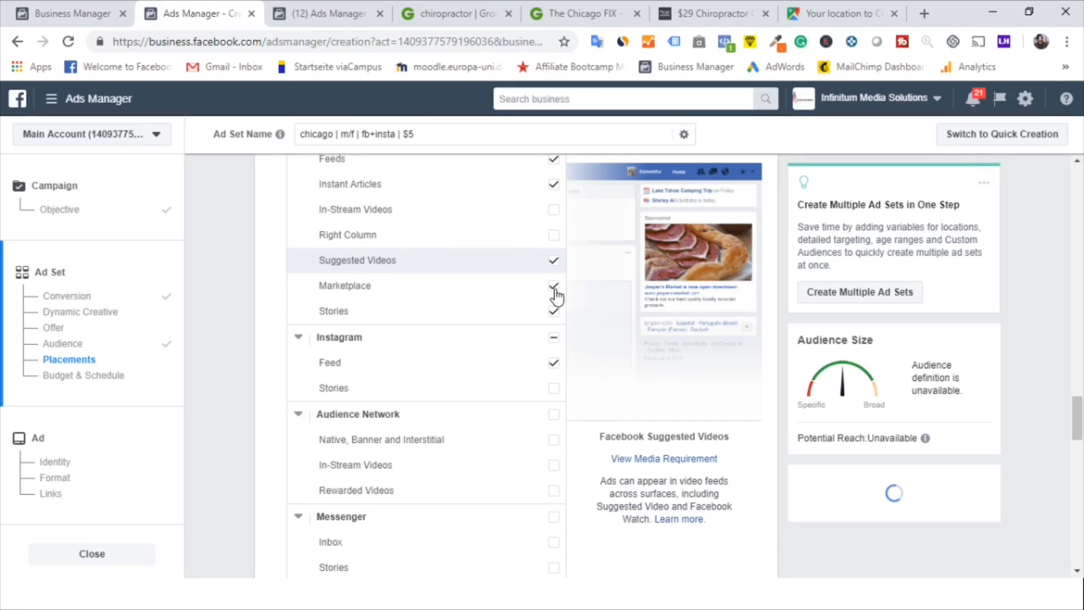
{"action": "left_click", "coordinate": [554, 313]}
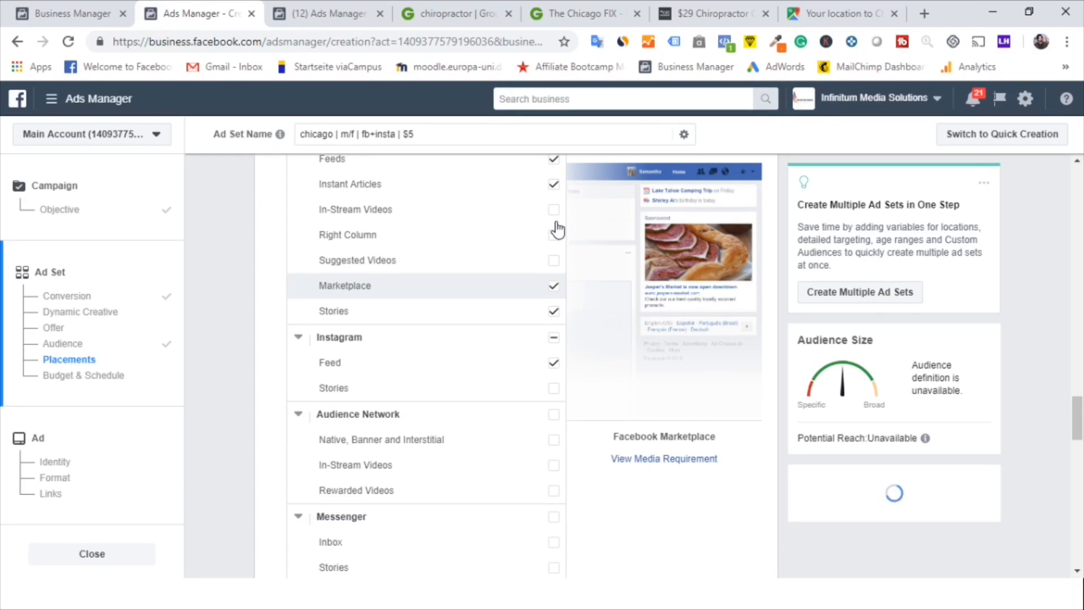
{"action": "left_click", "coordinate": [554, 187]}
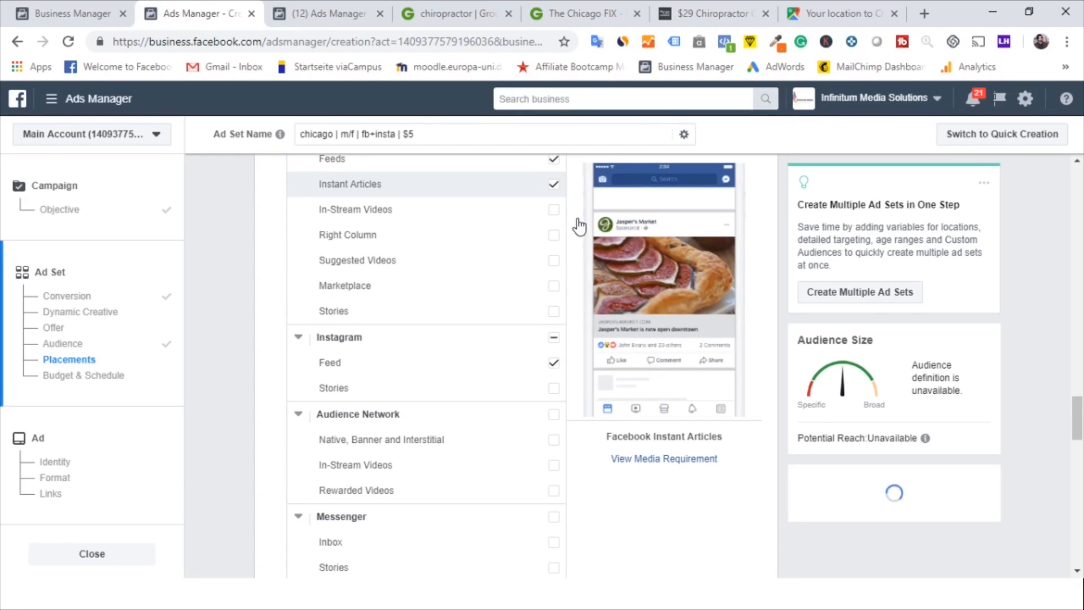
{"action": "scroll", "coordinate": [580, 225], "scroll_direction": "up", "scroll_amount": 2}
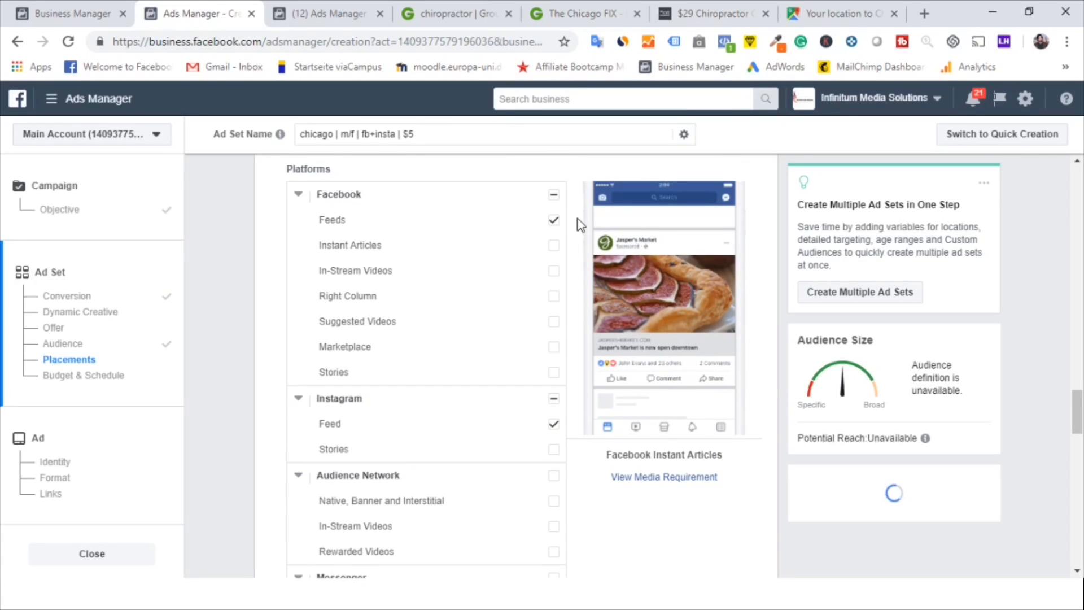
{"action": "scroll", "coordinate": [580, 225], "scroll_direction": "up", "scroll_amount": 1}
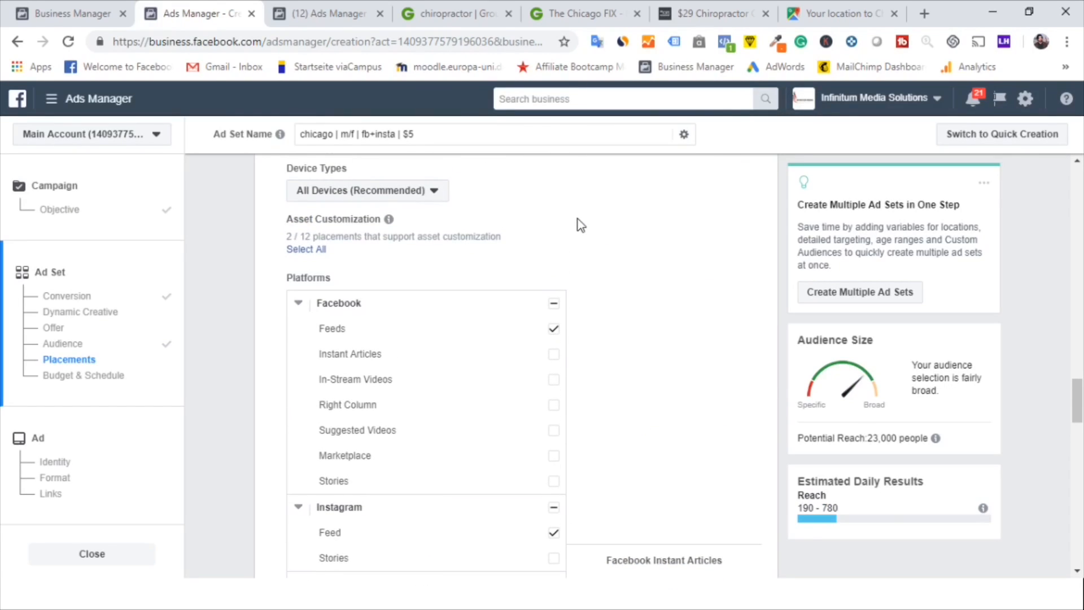
Set the ad set's daily budget to $5.00
{"action": "scroll", "coordinate": [580, 225], "scroll_direction": "down", "scroll_amount": 1}
{"action": "scroll", "coordinate": [581, 224], "scroll_direction": "down", "scroll_amount": 3}
{"action": "scroll", "coordinate": [581, 225], "scroll_direction": "up", "scroll_amount": 4}
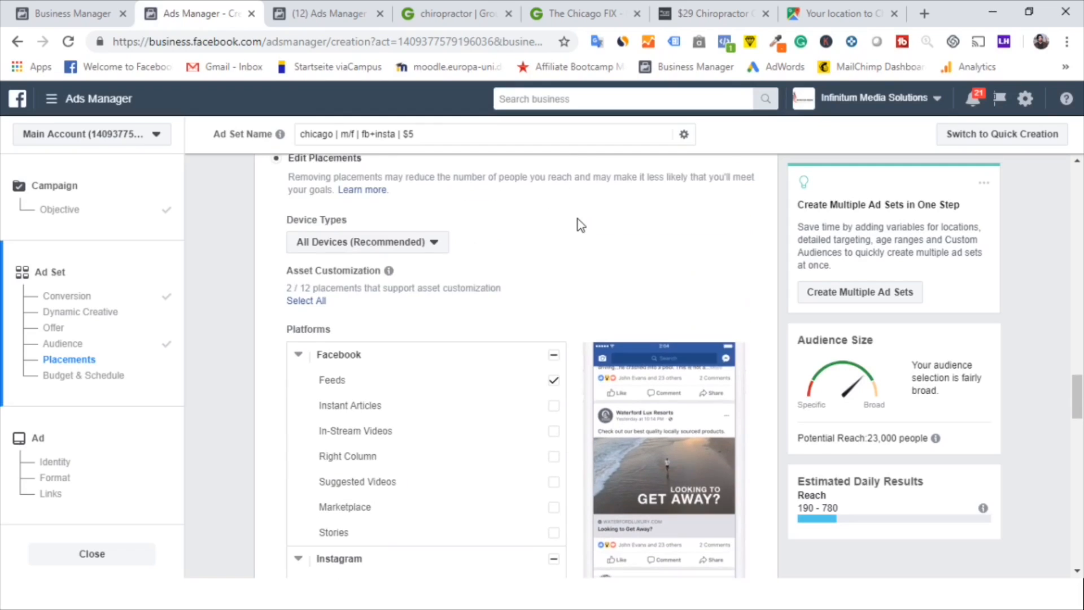
{"action": "scroll", "coordinate": [580, 225], "scroll_direction": "down", "scroll_amount": 7}
{"action": "scroll", "coordinate": [580, 225], "scroll_direction": "down", "scroll_amount": 9}
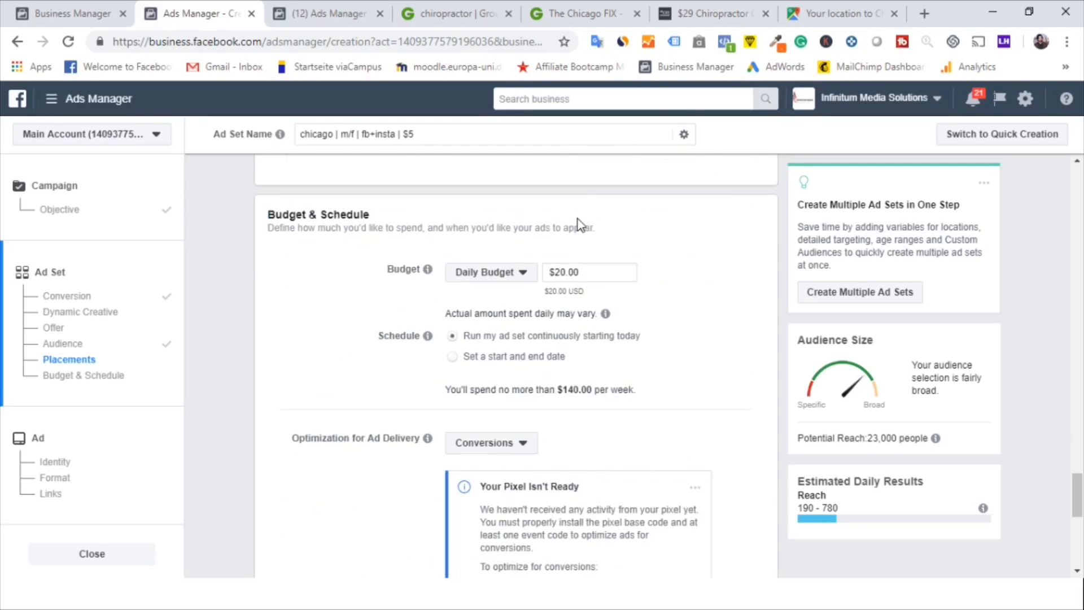
{"action": "left_click_drag", "start_coordinate": [582, 227], "coordinate": [531, 228]}
{"action": "type", "text": "5"}
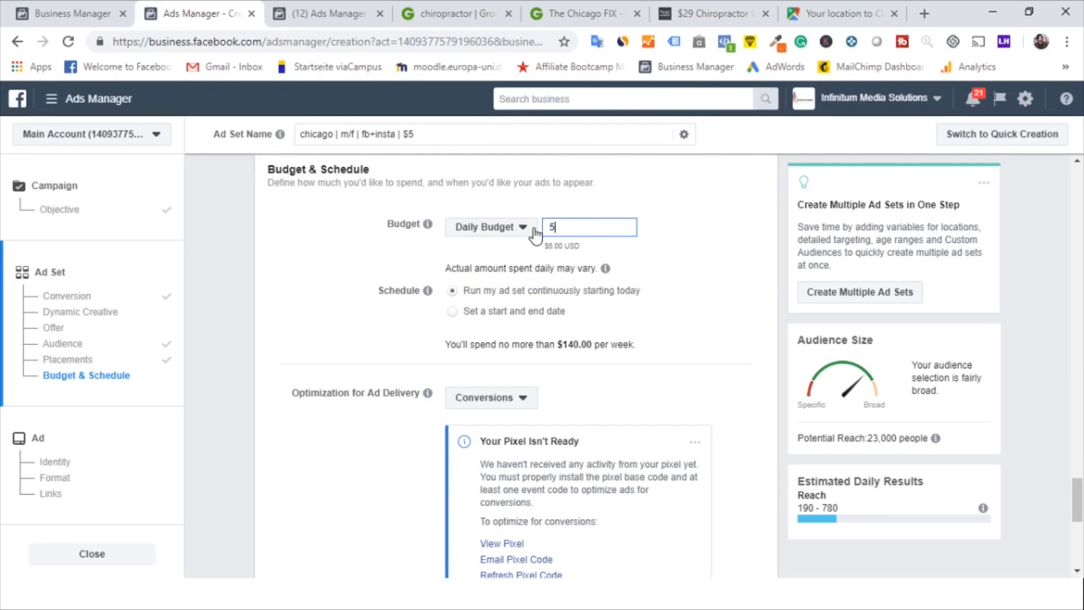
{"action": "left_click", "coordinate": [659, 290]}
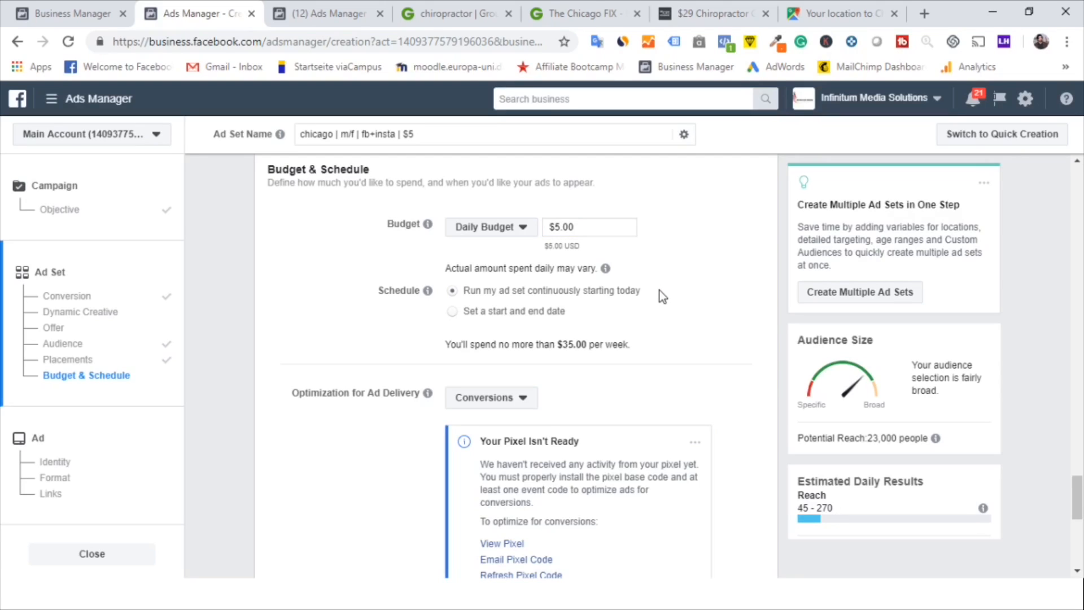
Review the remaining delivery and bid settings and continue to the ad level
{"action": "scroll", "coordinate": [659, 290], "scroll_direction": "down", "scroll_amount": 2}
{"action": "scroll", "coordinate": [659, 290], "scroll_direction": "down", "scroll_amount": 4}
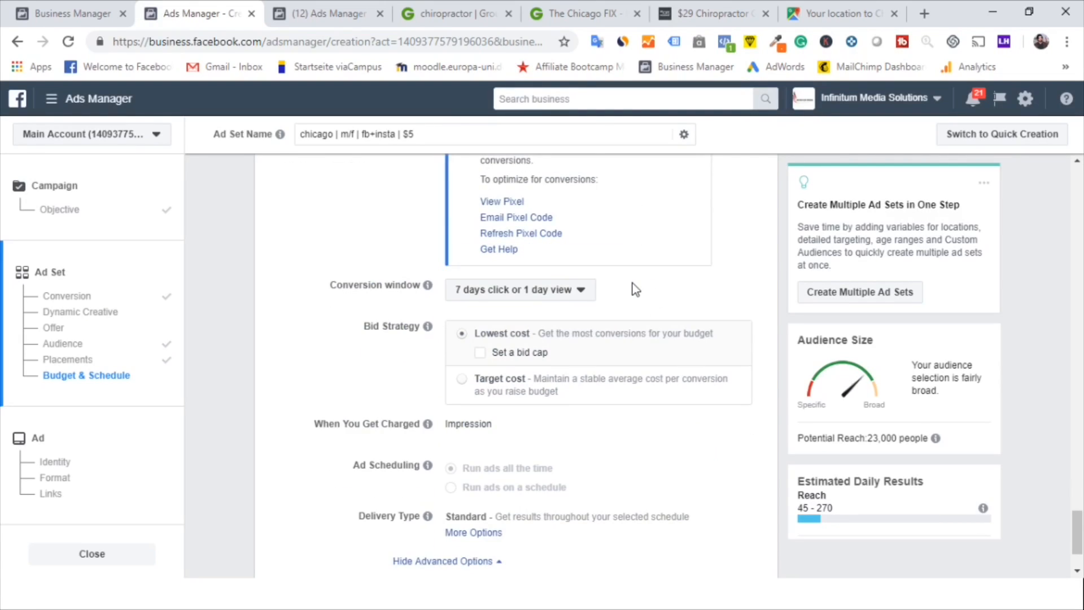
{"action": "scroll", "coordinate": [636, 289], "scroll_direction": "up", "scroll_amount": 4}
{"action": "scroll", "coordinate": [724, 324], "scroll_direction": "down", "scroll_amount": 2}
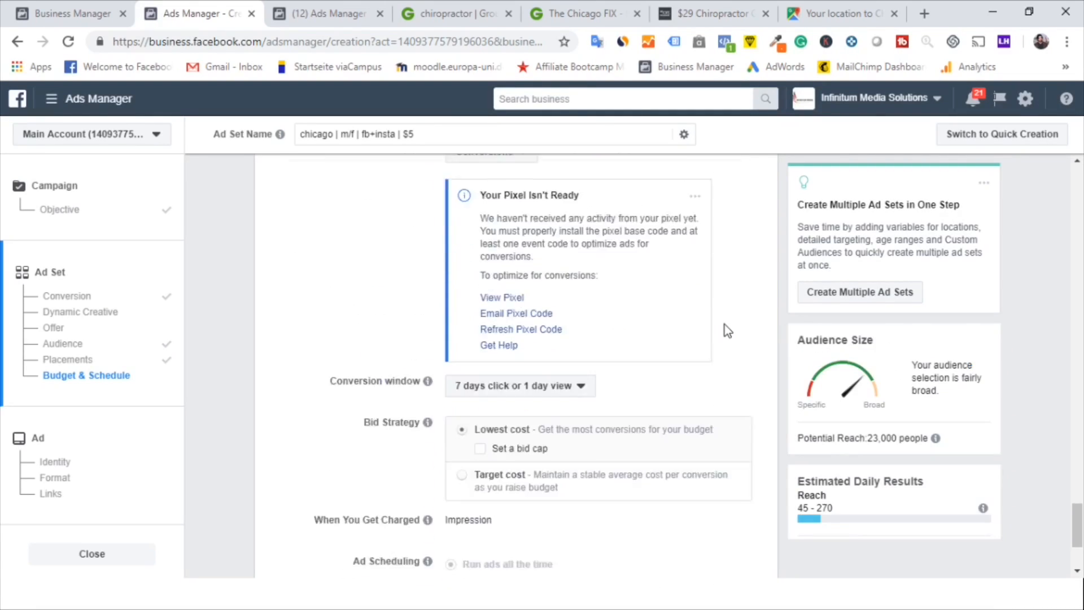
{"action": "scroll", "coordinate": [724, 324], "scroll_direction": "down", "scroll_amount": 3}
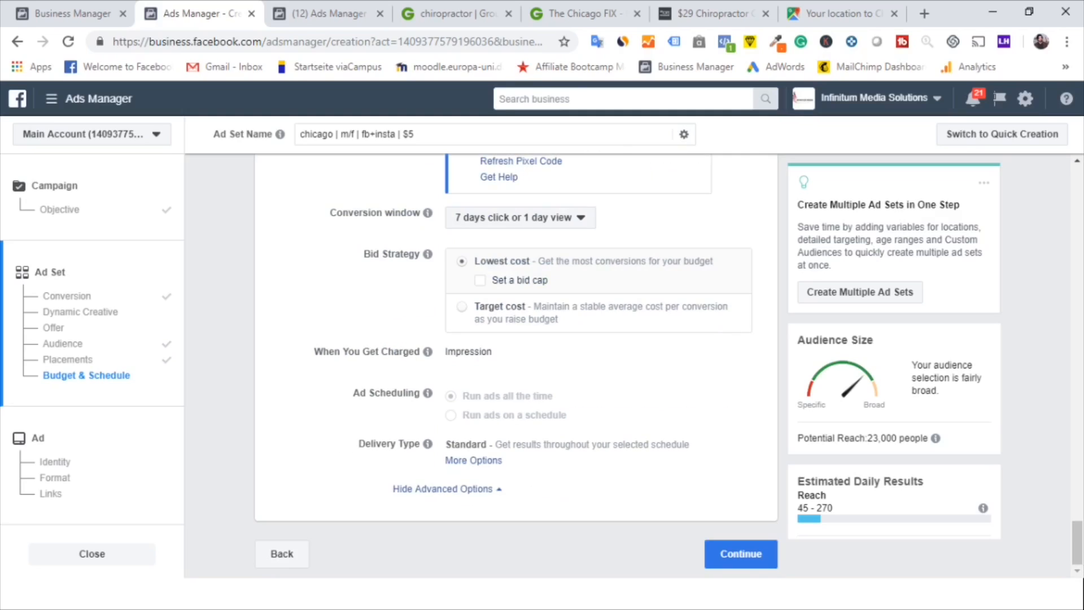
{"action": "left_click", "coordinate": [744, 554]}
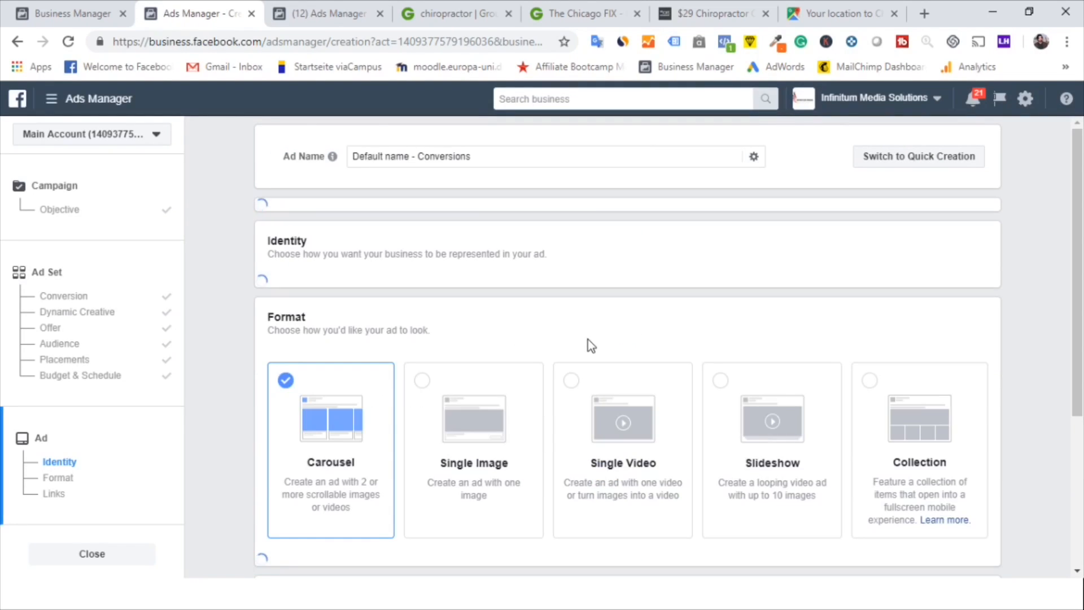
Choose the Single Image ad format
{"action": "left_click", "coordinate": [440, 422]}
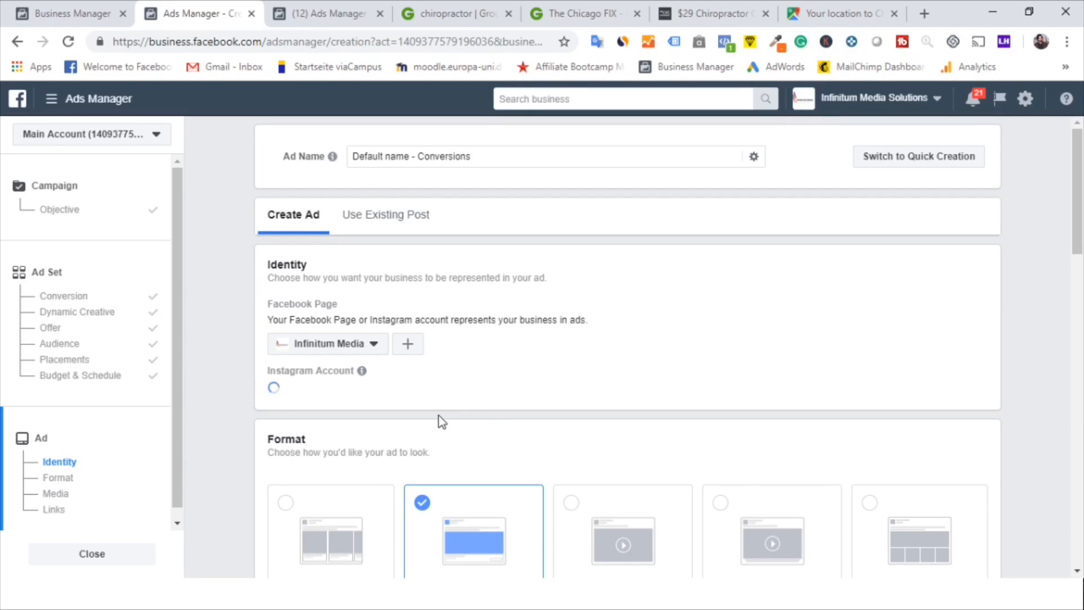
Add the first image from the account image library to the ad
{"action": "scroll", "coordinate": [440, 422], "scroll_direction": "down", "scroll_amount": 3}
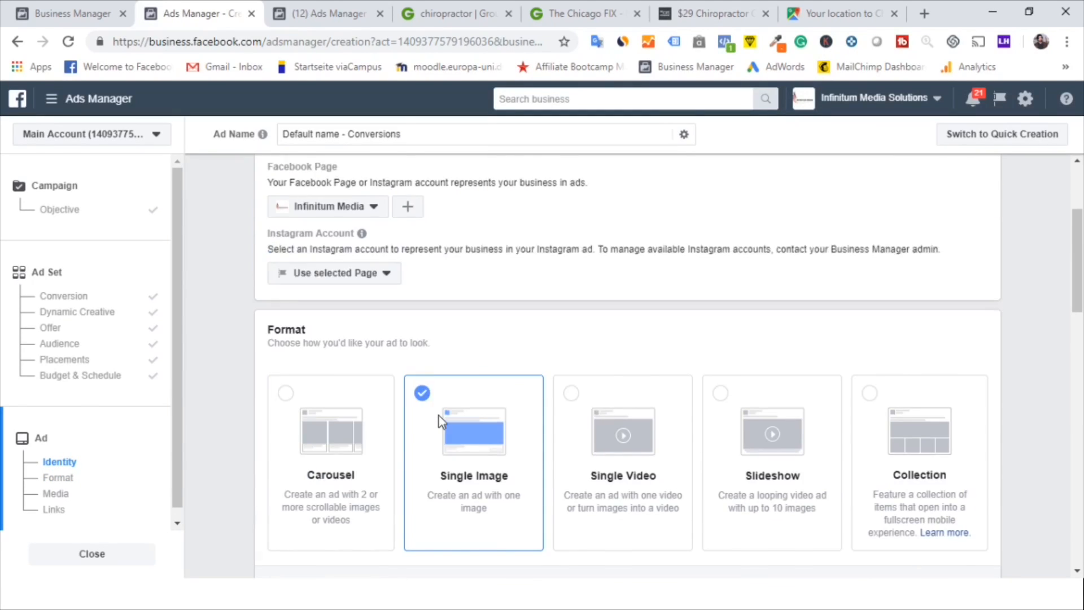
{"action": "scroll", "coordinate": [440, 420], "scroll_direction": "down", "scroll_amount": 2}
{"action": "scroll", "coordinate": [382, 443], "scroll_direction": "down", "scroll_amount": 4}
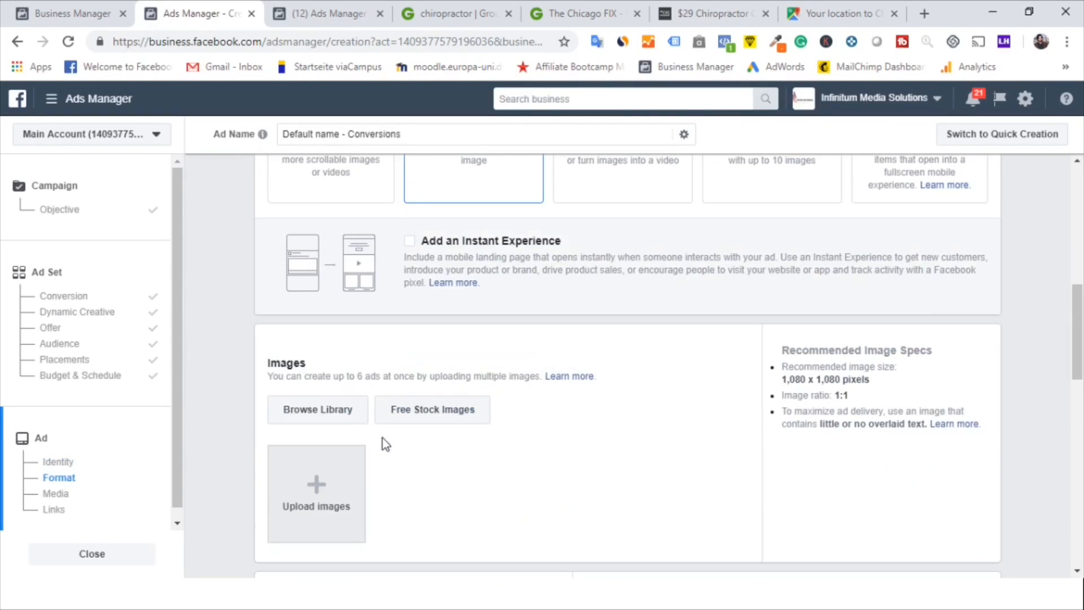
{"action": "left_click", "coordinate": [332, 418]}
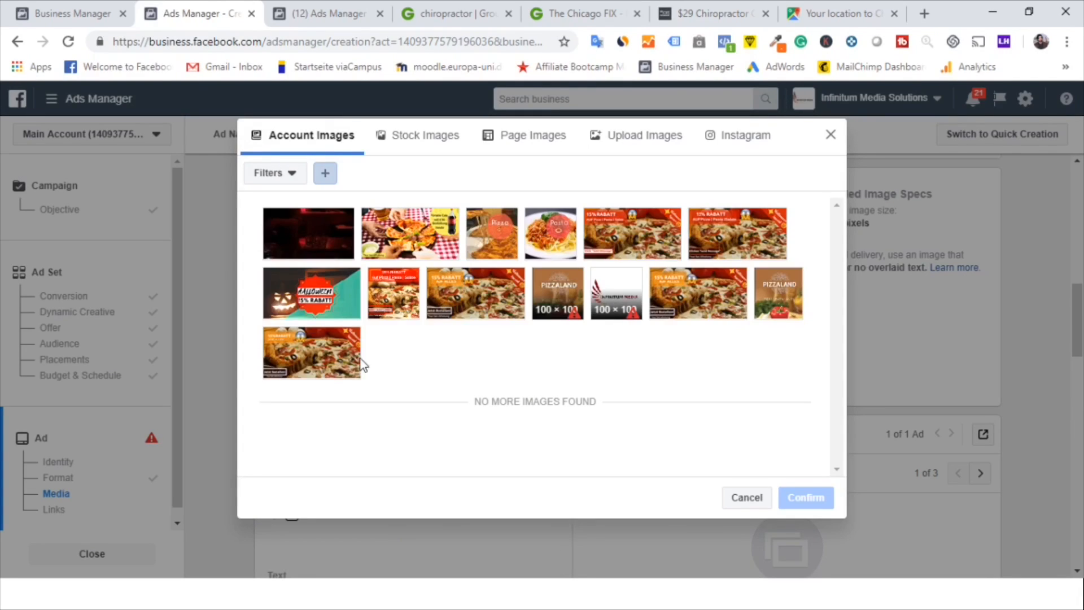
{"action": "left_click", "coordinate": [325, 225]}
{"action": "left_click", "coordinate": [803, 498]}
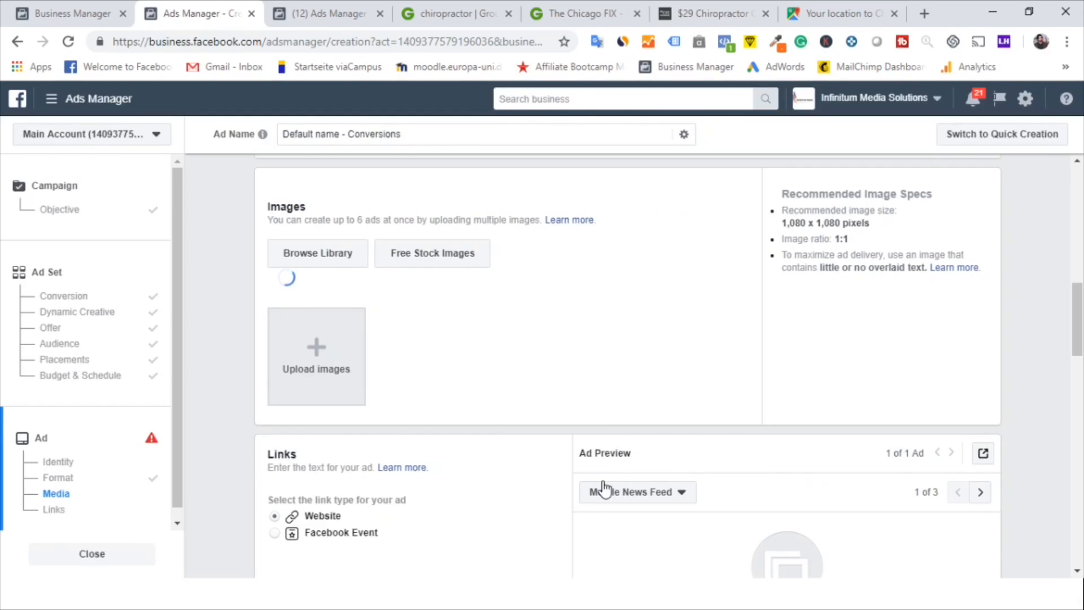
Fill the ad's primary text with repeated lorem ipsum placeholder text
{"action": "scroll", "coordinate": [456, 455], "scroll_direction": "down", "scroll_amount": 4}
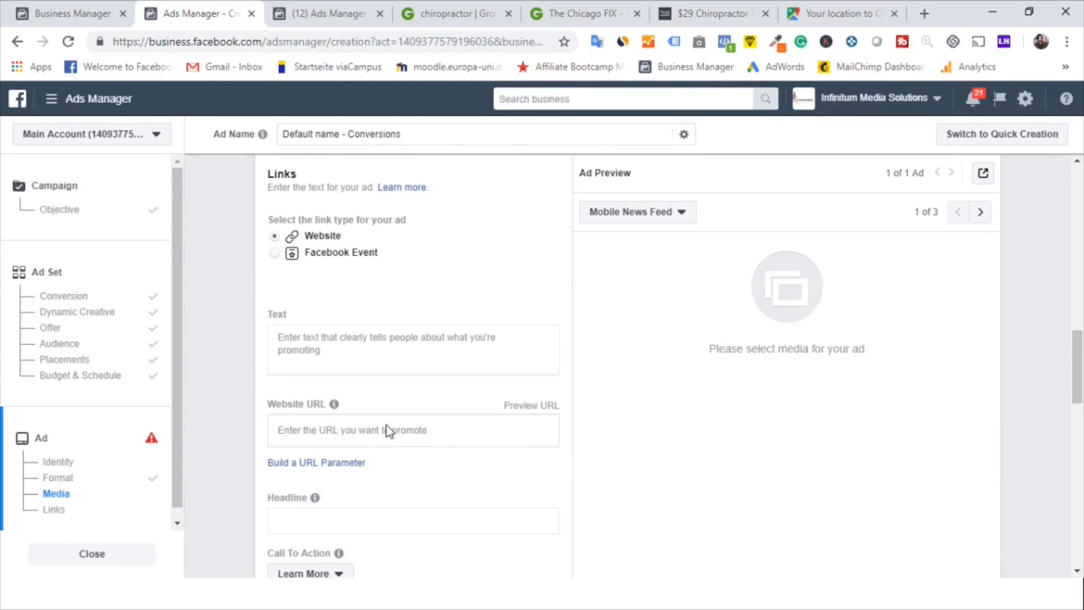
{"action": "scroll", "coordinate": [355, 368], "scroll_direction": "down", "scroll_amount": 1}
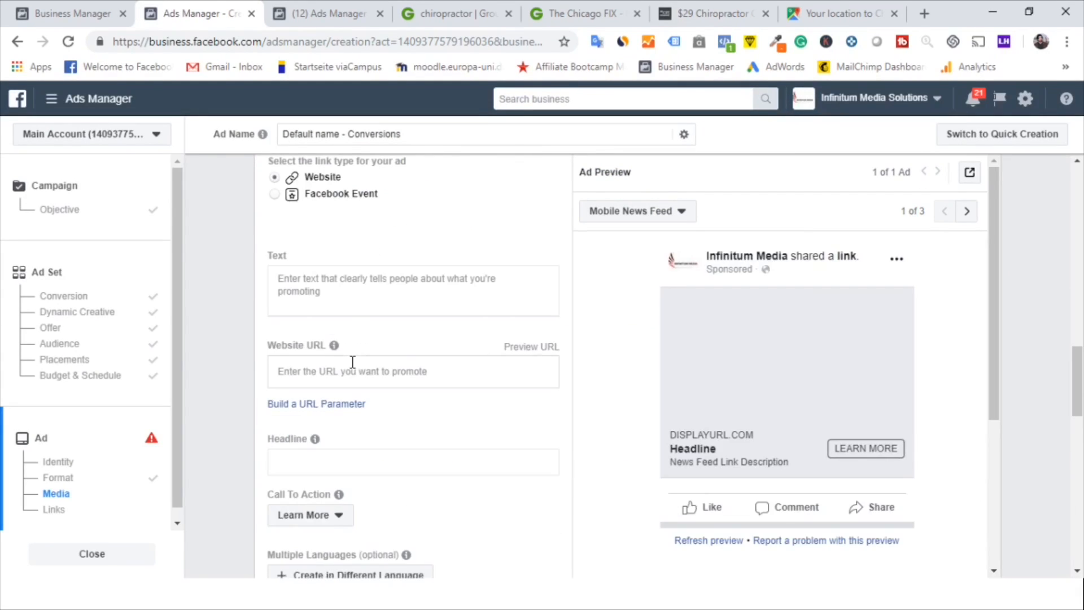
{"action": "left_click", "coordinate": [337, 280]}
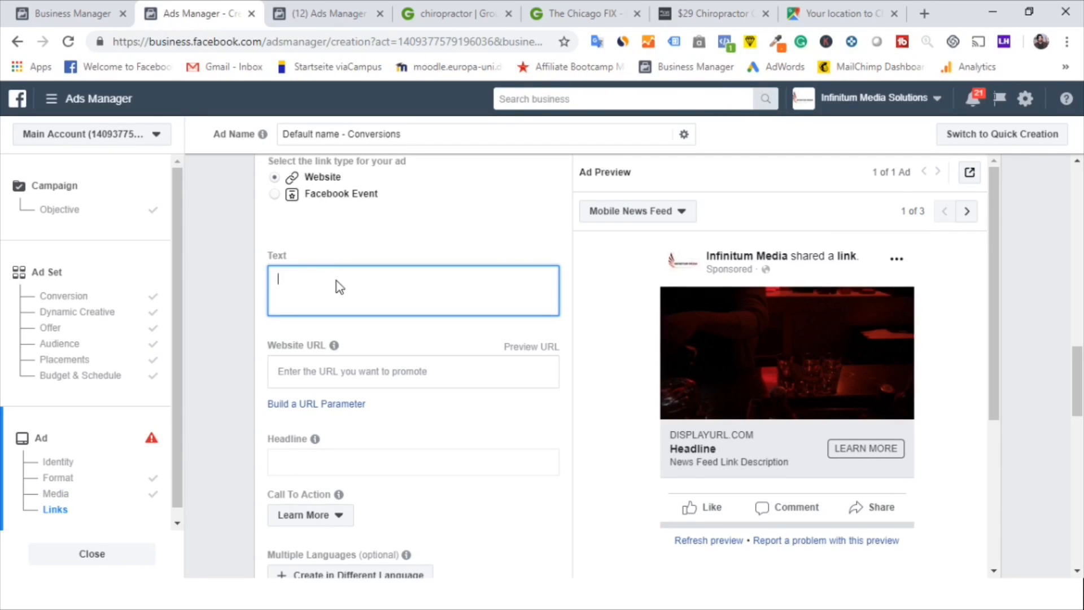
{"action": "type", "text": "lorem ipsum"}
{"action": "key", "text": "ctrl+a"}
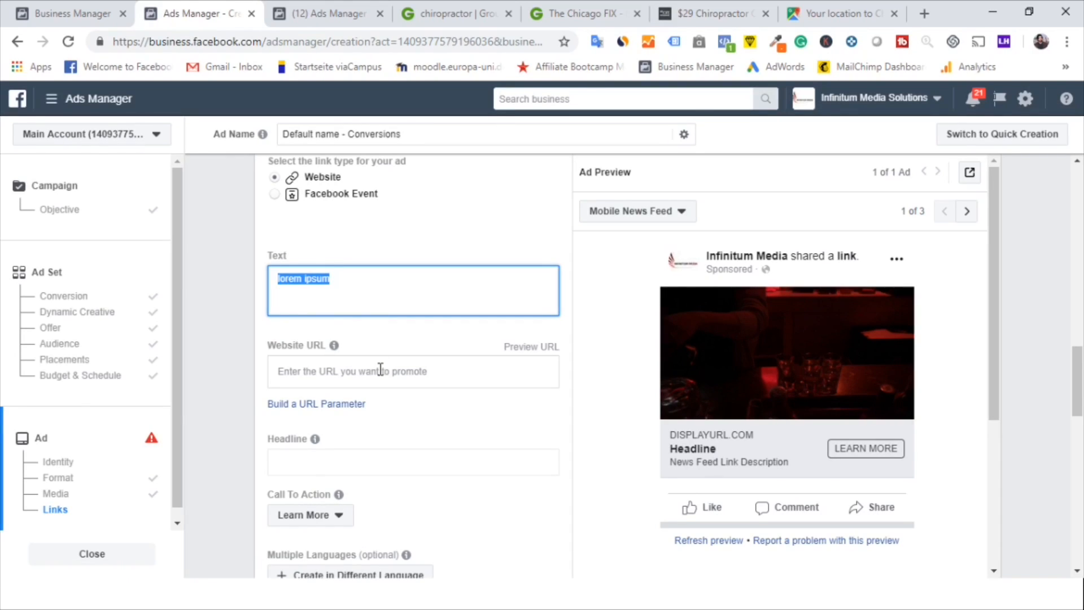
{"action": "key", "text": "ctrl+v"}
{"action": "key", "text": "ctrl+v"}
{"action": "key", "text": "ctrl+v"}
{"action": "key", "text": "ctrl+v"}
{"action": "key", "text": "ctrl+v"}
{"action": "key", "text": "ctrl+v"}
{"action": "key", "text": "ctrl+v"}
{"action": "key", "text": "ctrl+v"}
{"action": "key", "text": "ctrl+v"}
{"action": "key", "text": "ctrl+v"}
{"action": "left_click", "coordinate": [379, 368]}
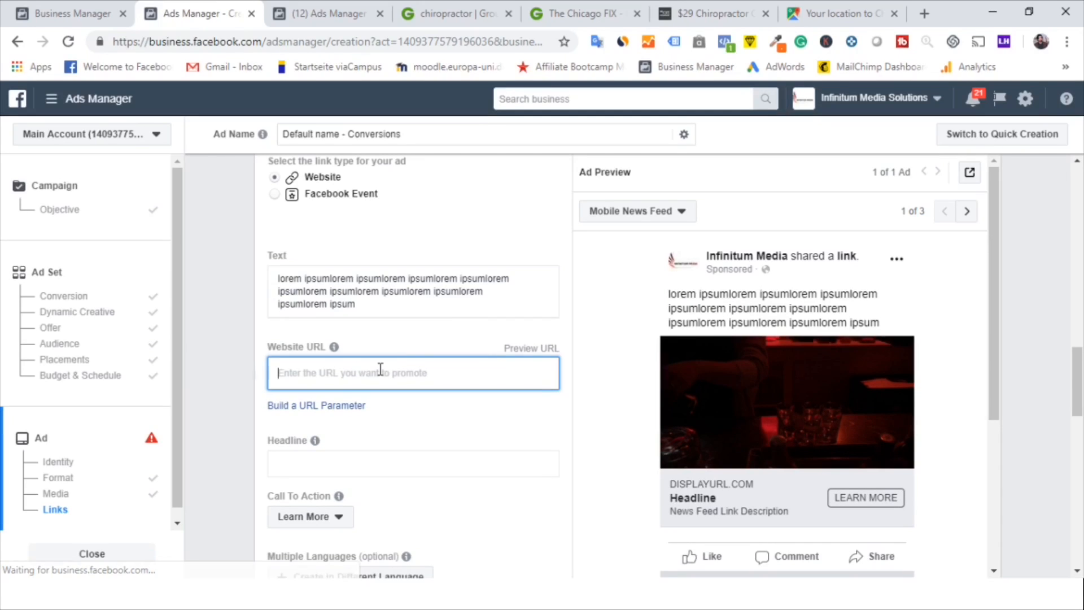
{"action": "type", "text": "d"}
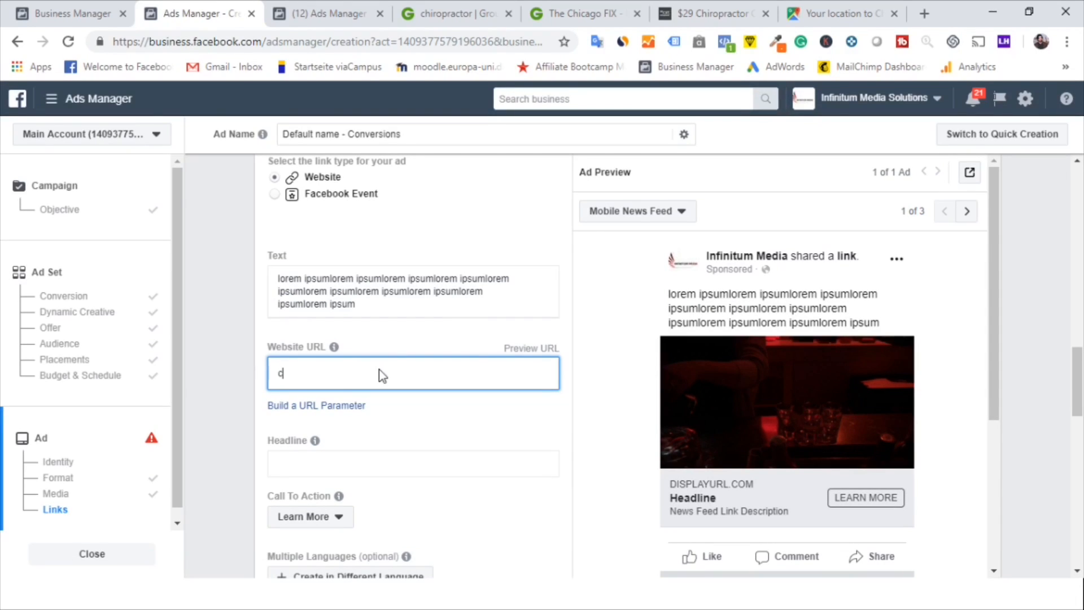
{"action": "type", "text": "ww.chiro.com"}
{"action": "left_click", "coordinate": [345, 470]}
{"action": "type", "text": "50% off. "}
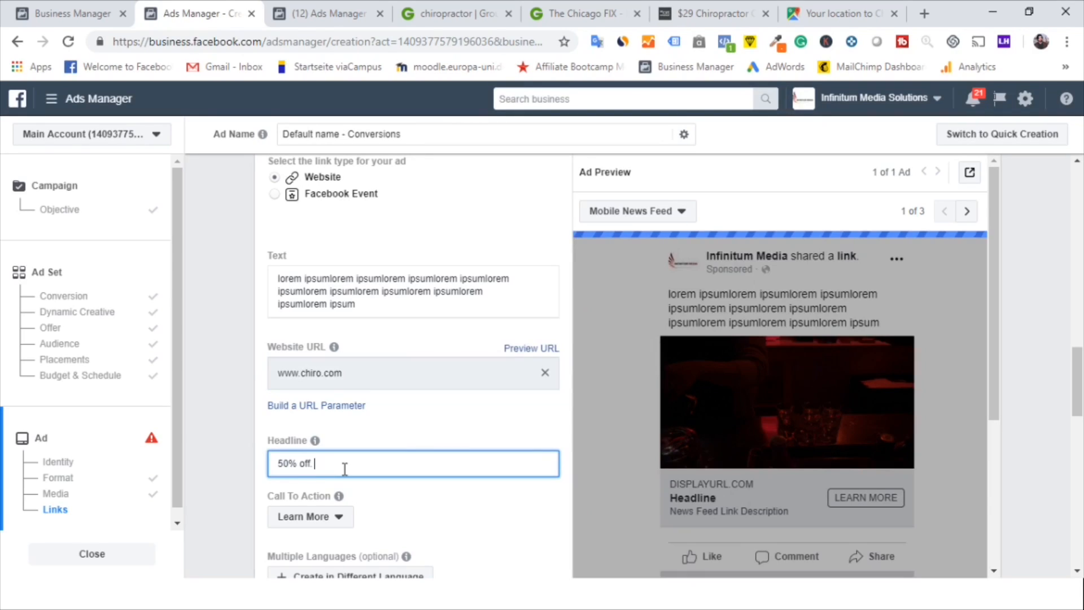
{"action": "type", "text": "Today only!"}
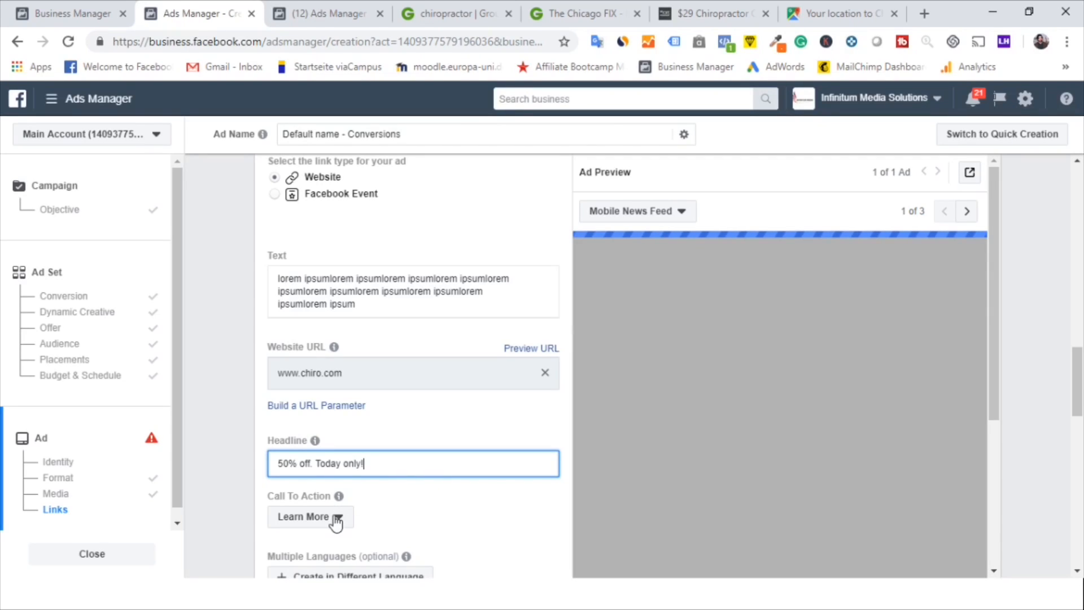
Set the ad's call to action to Sign Up
{"action": "left_click", "coordinate": [336, 520]}
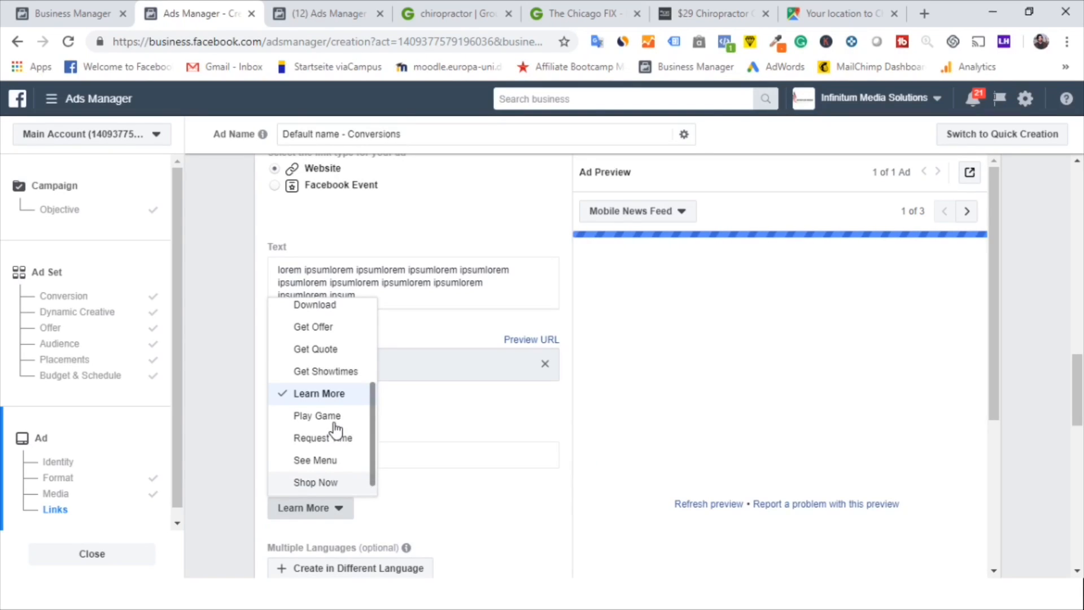
{"action": "scroll", "coordinate": [336, 430], "scroll_direction": "down", "scroll_amount": 1}
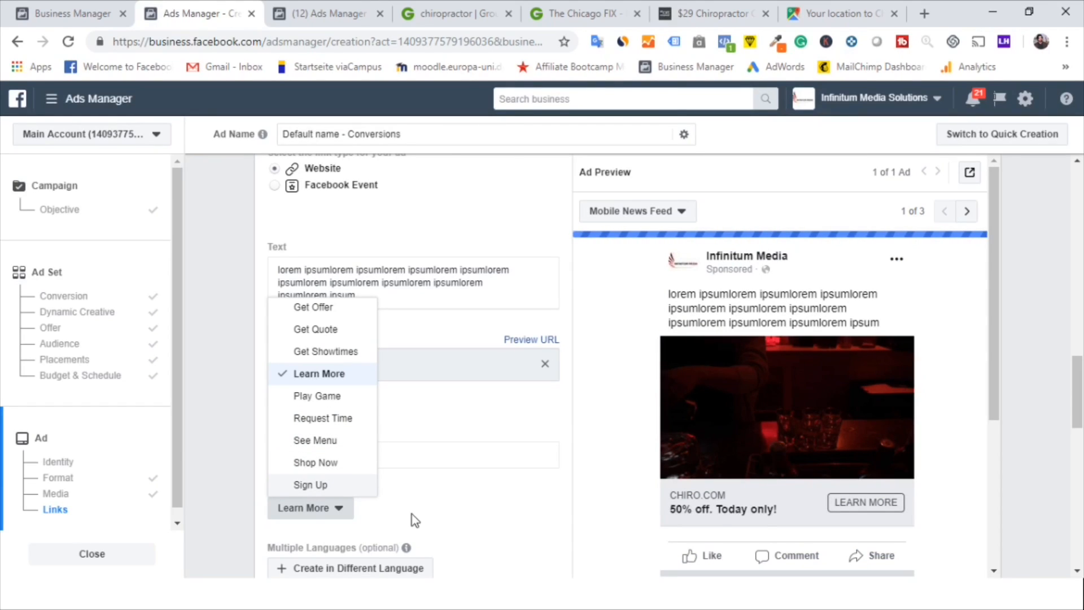
{"action": "key", "text": "Return"}
{"action": "scroll", "coordinate": [499, 509], "scroll_direction": "down", "scroll_amount": 5}
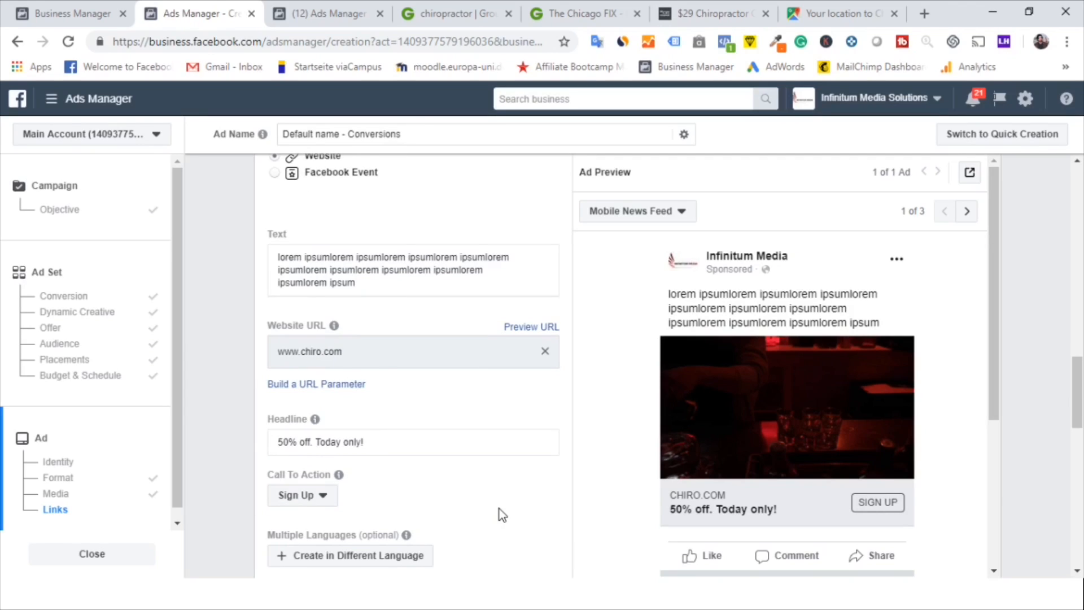
Switch to Groupon and examine the Chicago chiropractor deals, opening The Chicago FIX offer for reference
{"action": "scroll", "coordinate": [499, 509], "scroll_direction": "down", "scroll_amount": 8}
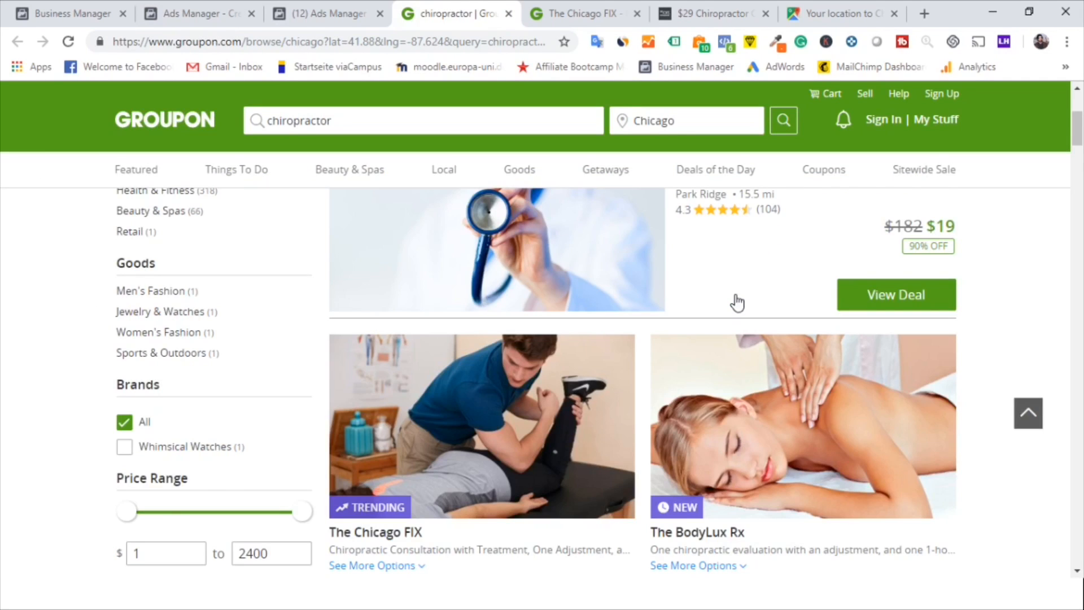
{"action": "scroll", "coordinate": [736, 303], "scroll_direction": "up", "scroll_amount": 5}
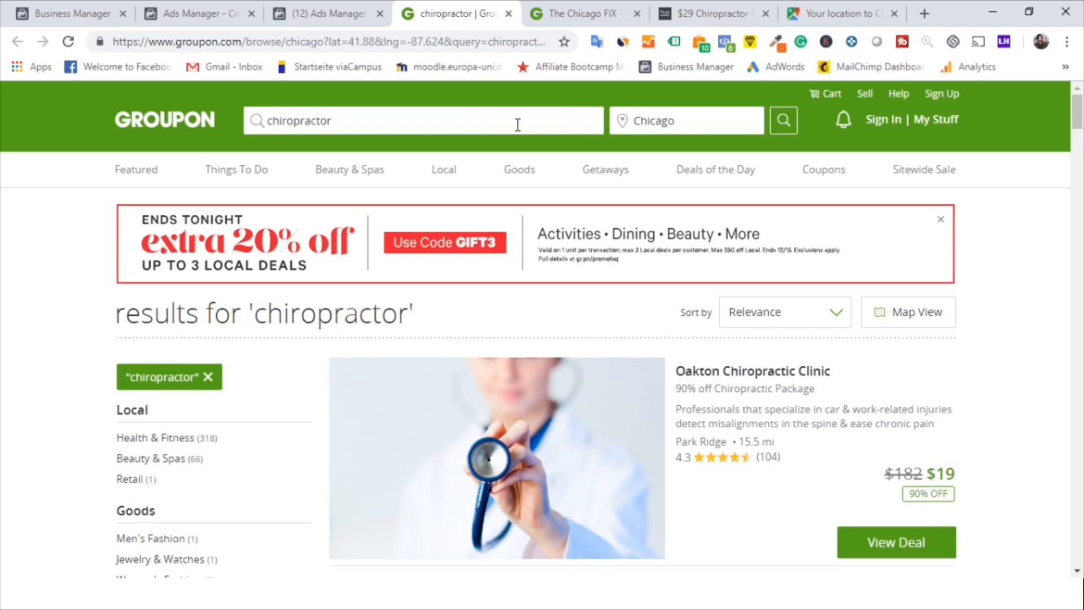
{"action": "scroll", "coordinate": [438, 276], "scroll_direction": "down", "scroll_amount": 1}
{"action": "scroll", "coordinate": [491, 382], "scroll_direction": "down", "scroll_amount": 3}
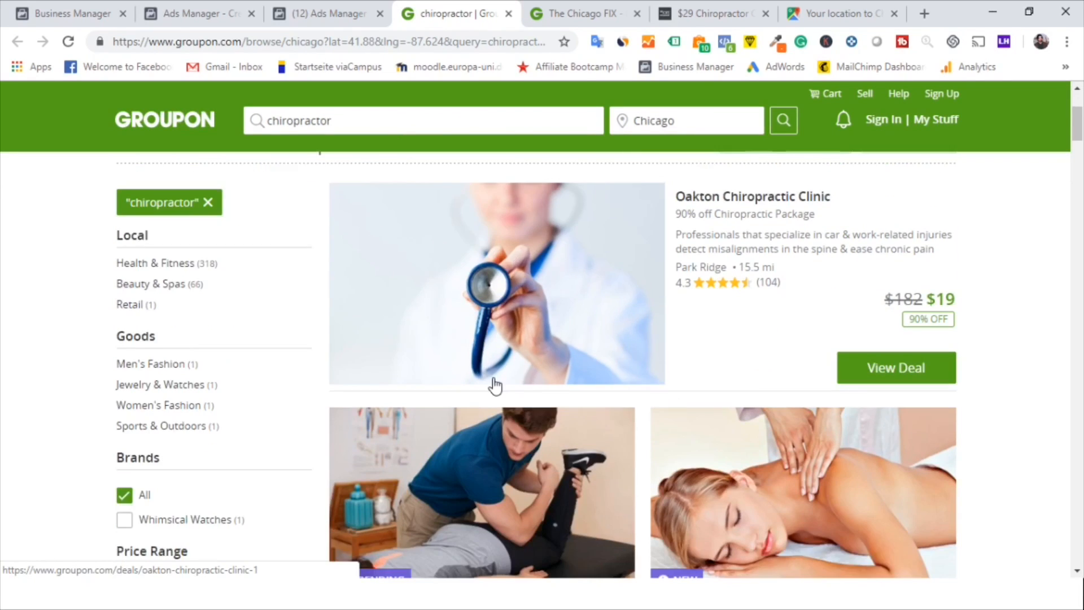
{"action": "scroll", "coordinate": [491, 382], "scroll_direction": "down", "scroll_amount": 2}
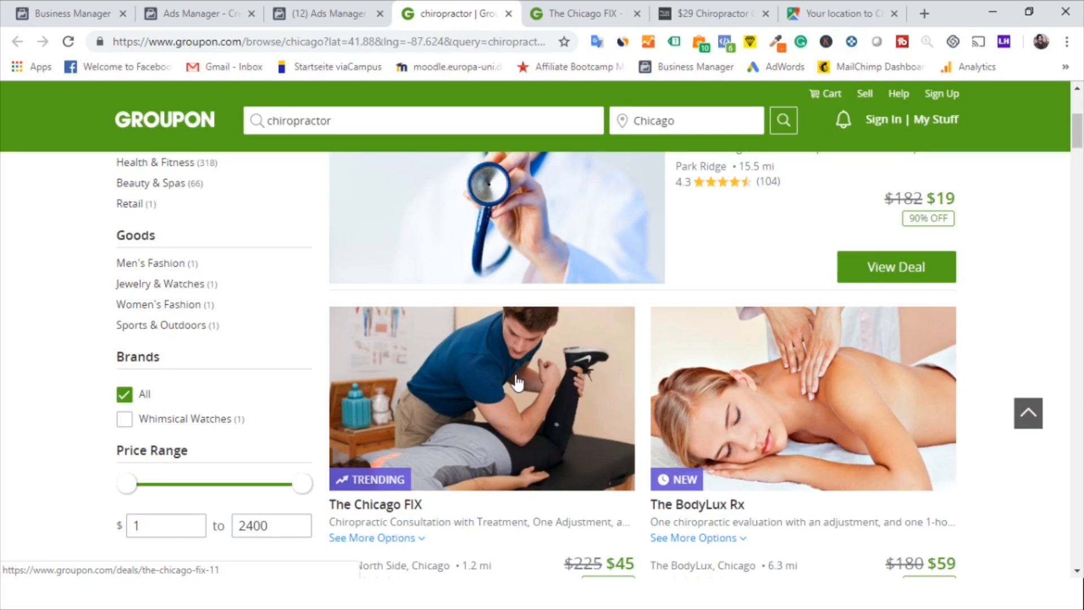
{"action": "scroll", "coordinate": [536, 412], "scroll_direction": "down", "scroll_amount": 1}
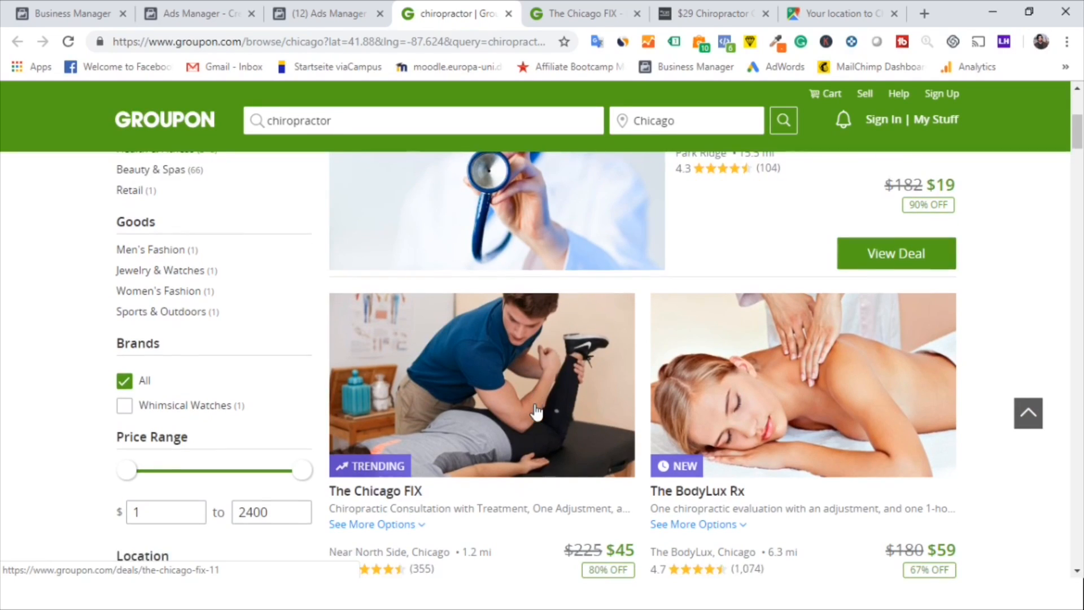
{"action": "left_click", "coordinate": [501, 408]}
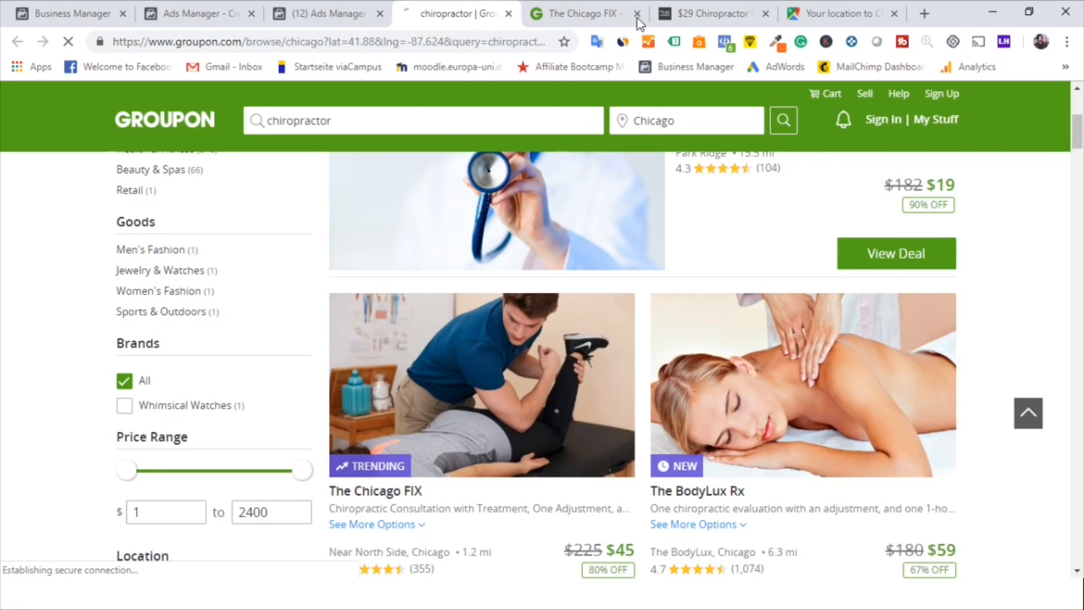
{"action": "left_click", "coordinate": [637, 14]}
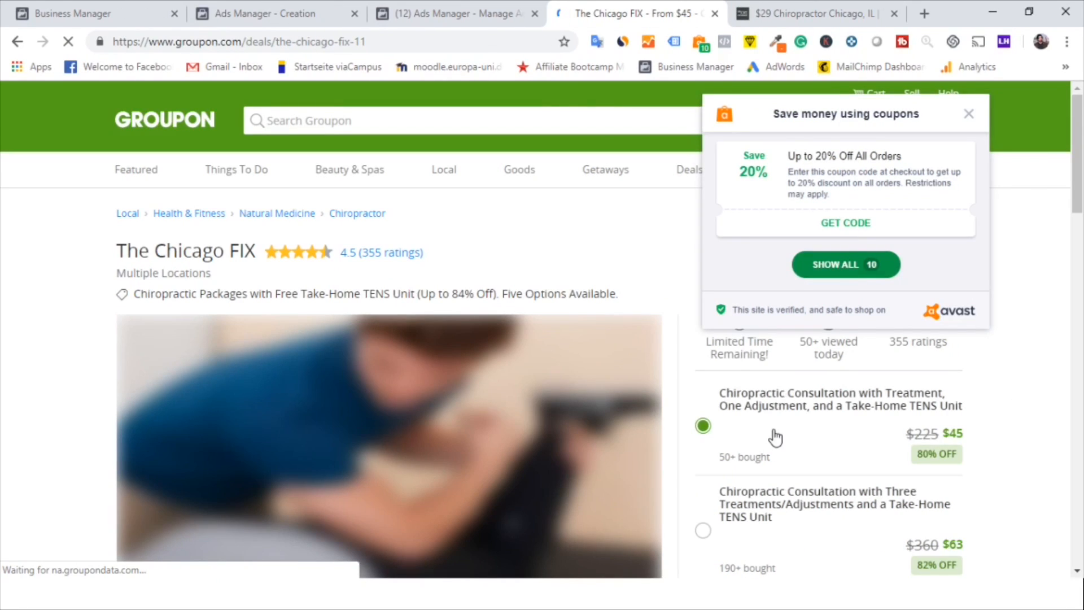
{"action": "scroll", "coordinate": [774, 436], "scroll_direction": "down", "scroll_amount": 1}
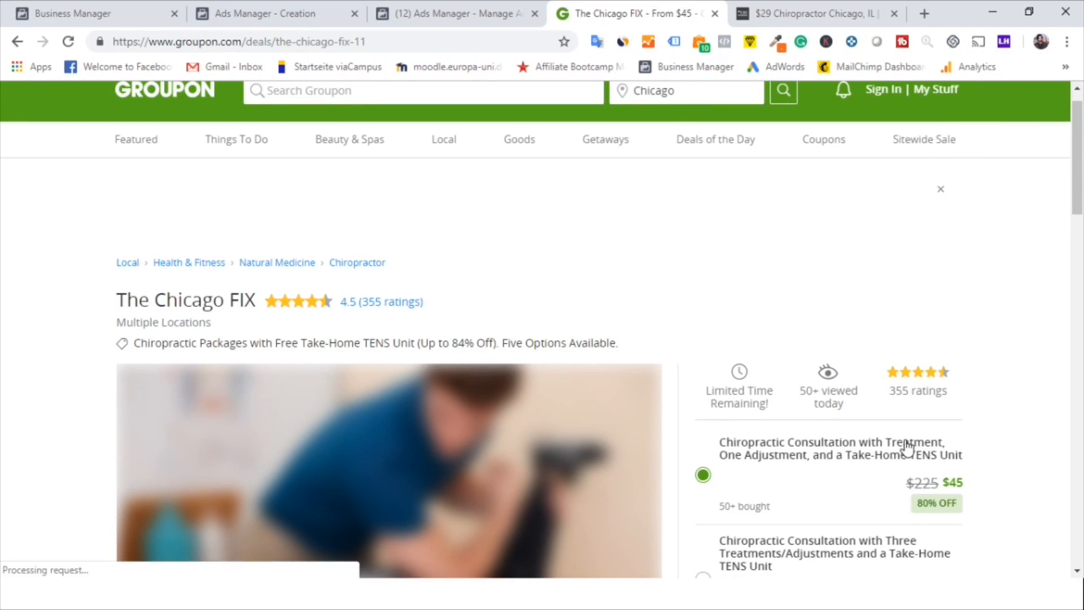
{"action": "scroll", "coordinate": [907, 446], "scroll_direction": "down", "scroll_amount": 1}
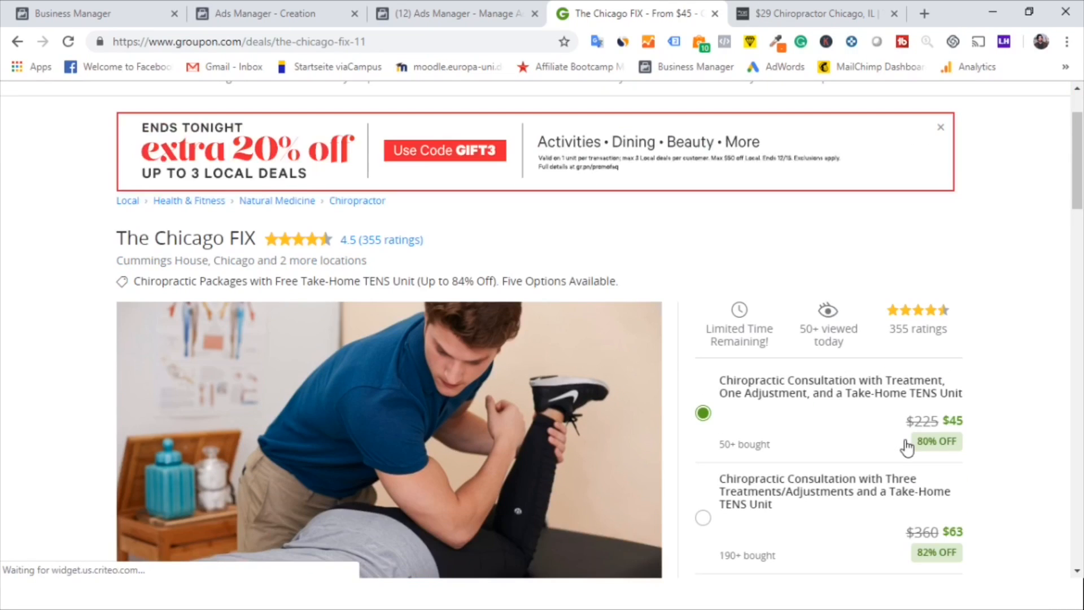
{"action": "scroll", "coordinate": [907, 446], "scroll_direction": "down", "scroll_amount": 2}
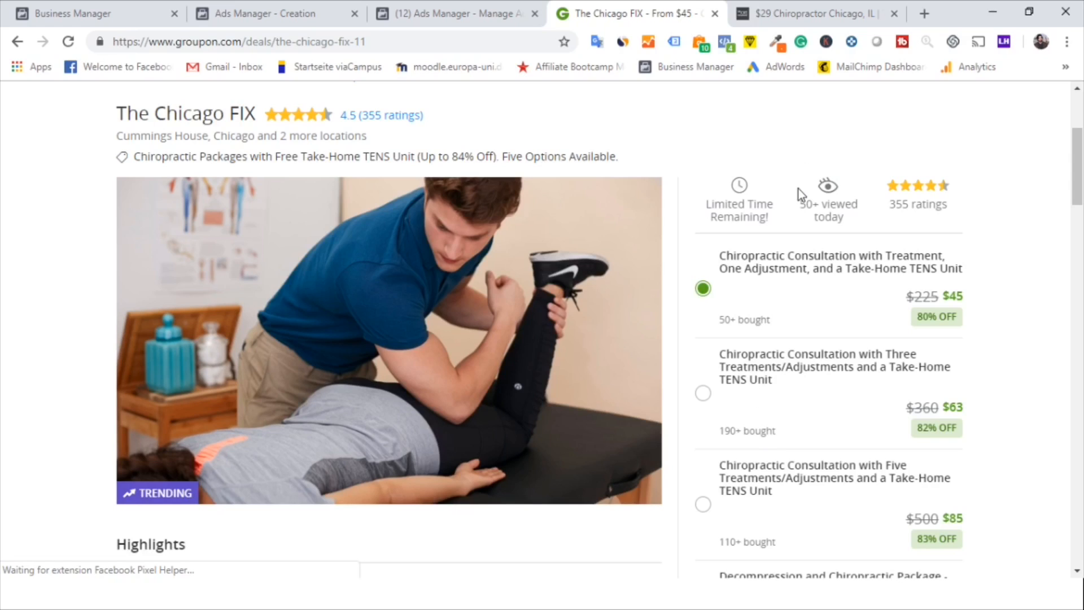
Search AdEspresso's Facebook ad examples for "need chiropractpor" and browse the chiropractor ads listed
{"action": "left_click", "coordinate": [784, 17]}
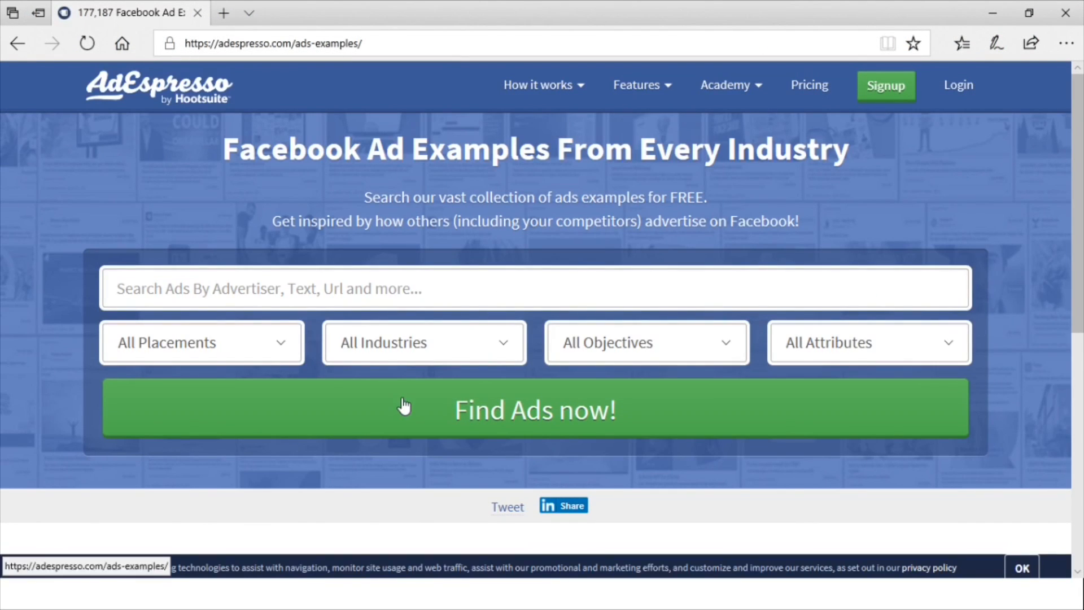
{"action": "left_click", "coordinate": [391, 289]}
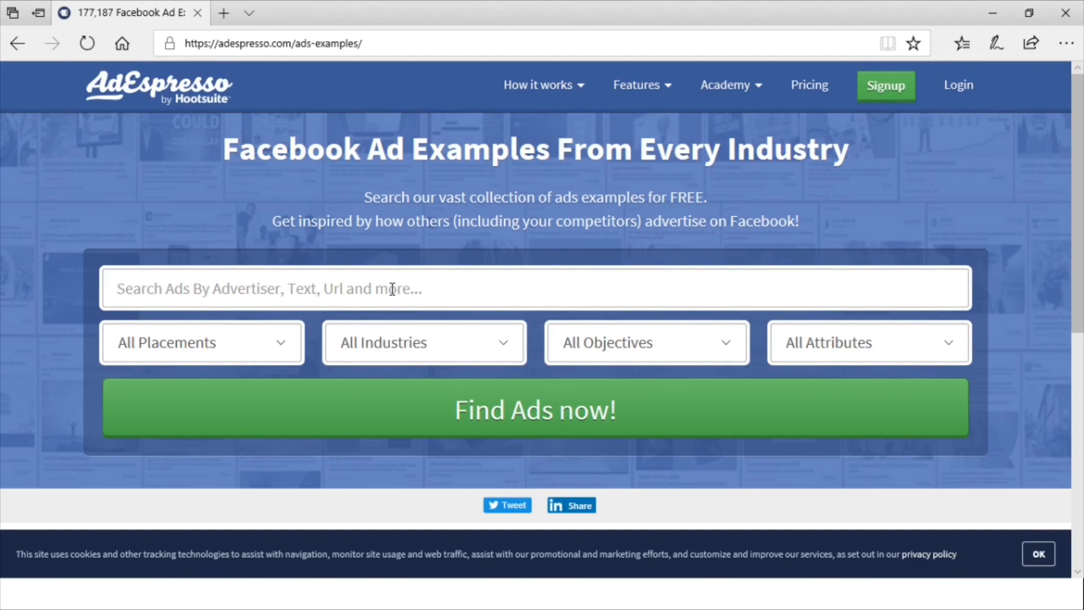
{"action": "type", "text": "ne"}
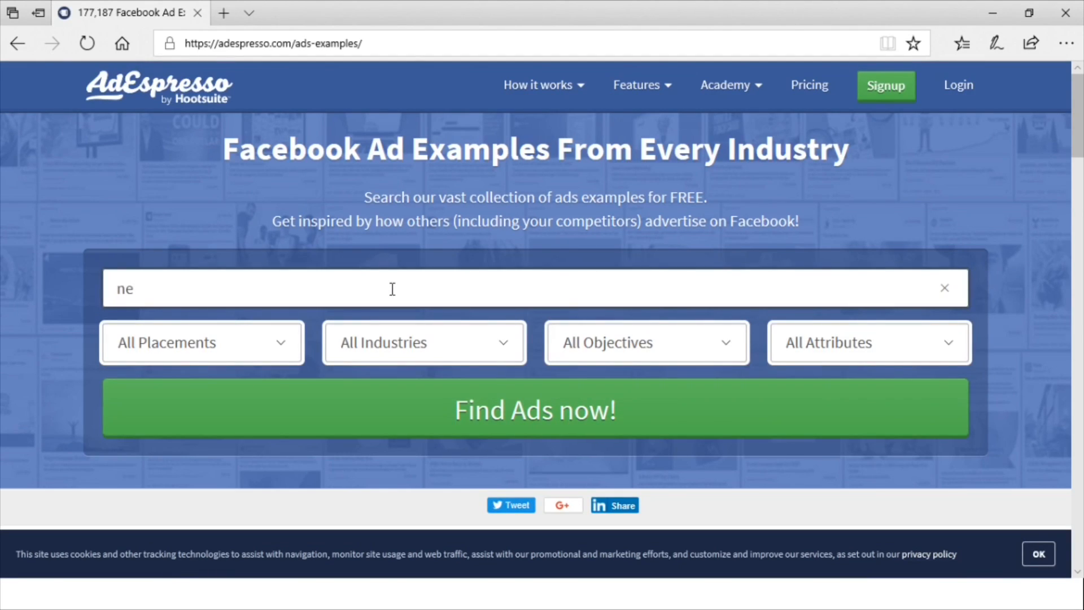
{"action": "type", "text": "ed chi"}
{"action": "type", "text": "ropractpor"}
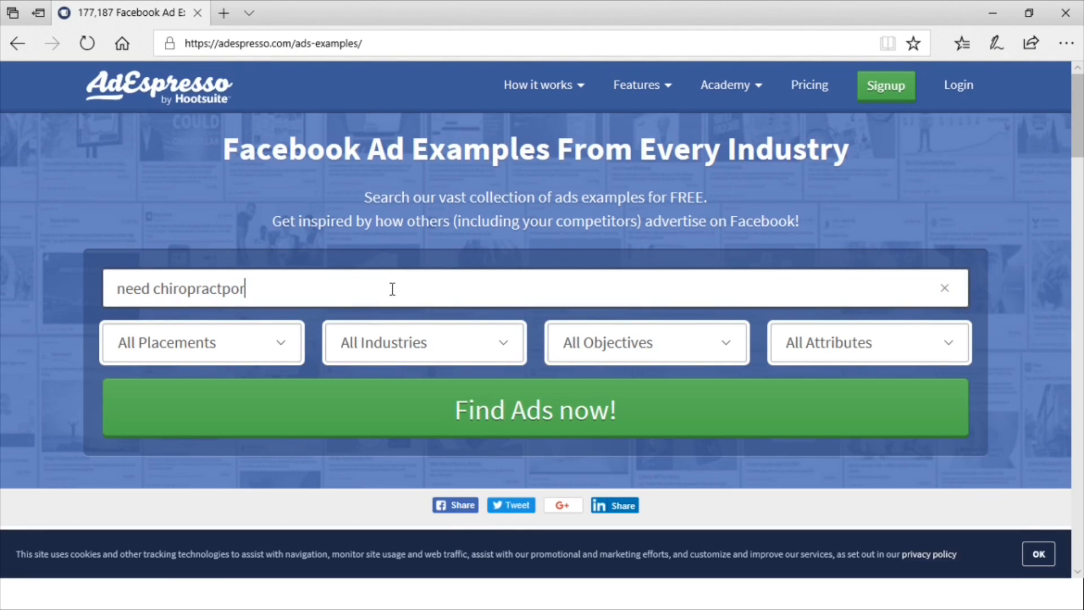
{"action": "left_click", "coordinate": [475, 388]}
{"action": "scroll", "coordinate": [476, 389], "scroll_direction": "up", "scroll_amount": 1}
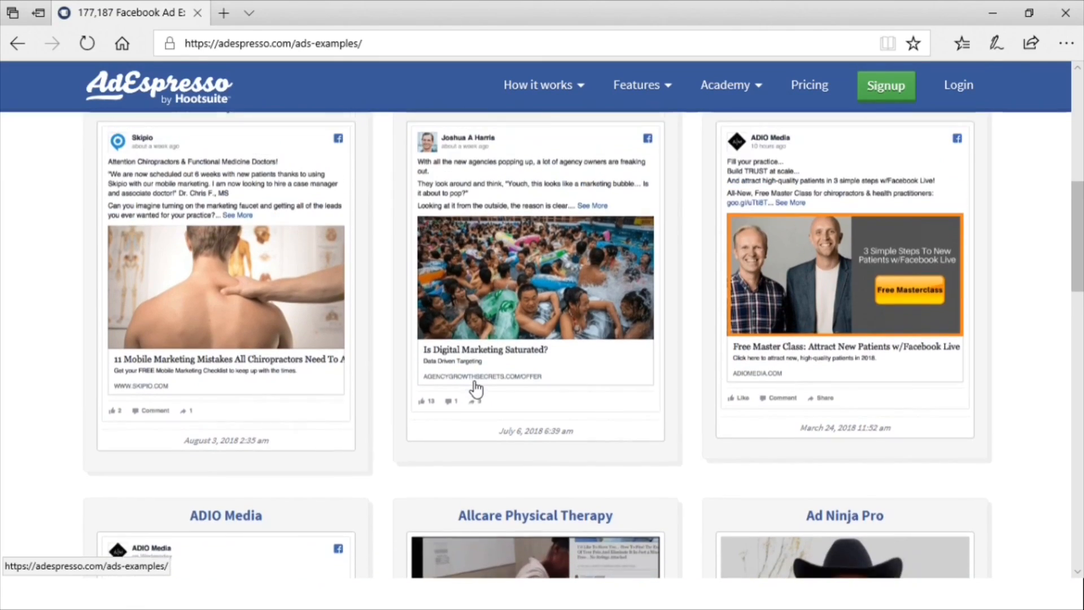
{"action": "scroll", "coordinate": [476, 389], "scroll_direction": "up", "scroll_amount": 1}
{"action": "scroll", "coordinate": [476, 389], "scroll_direction": "up", "scroll_amount": 1}
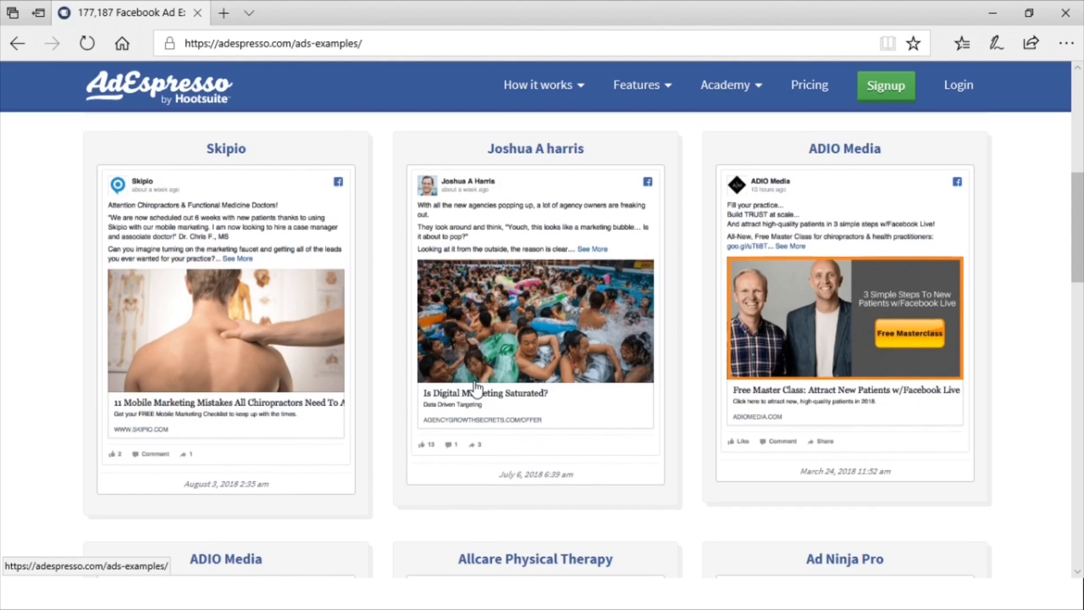
{"action": "scroll", "coordinate": [476, 388], "scroll_direction": "down", "scroll_amount": 4}
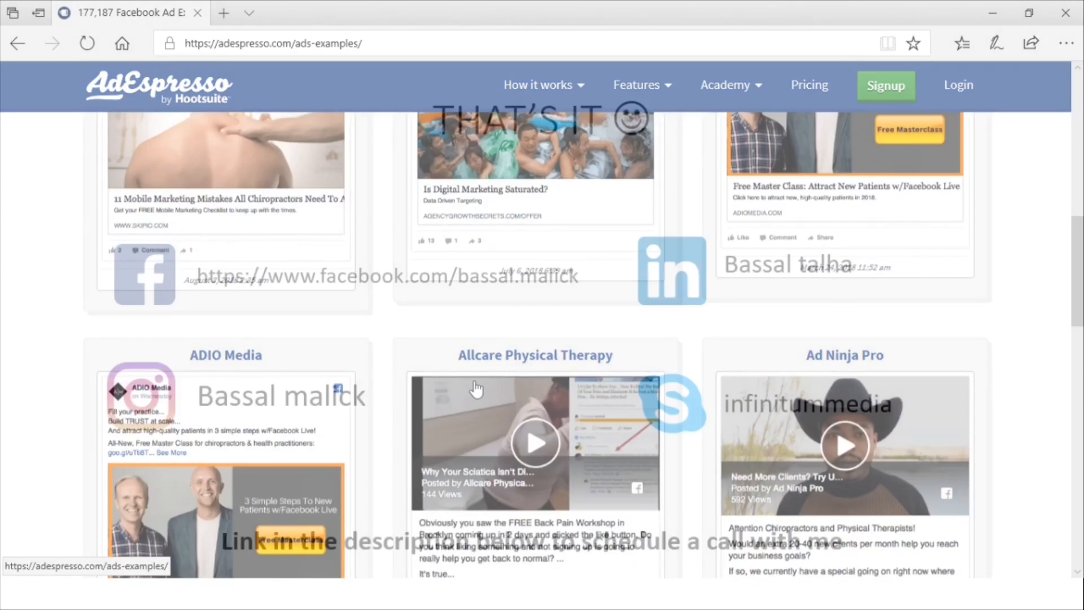